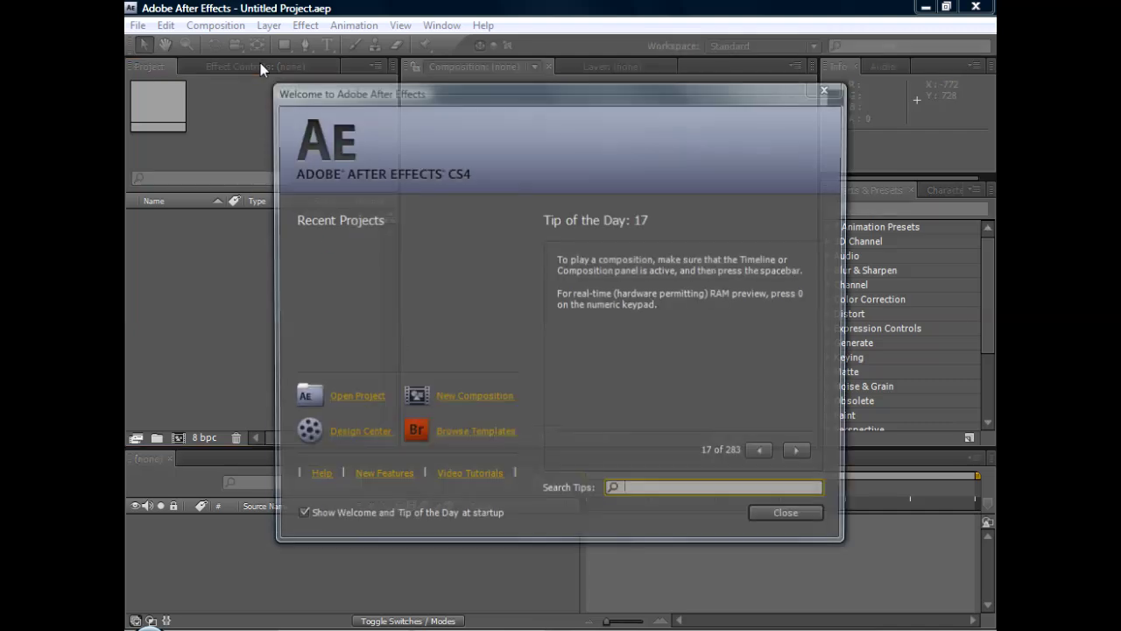
Close the welcome screen and create Comp 1 at 1280x720, 23.97 fps with the default settings
left_click(789, 517)
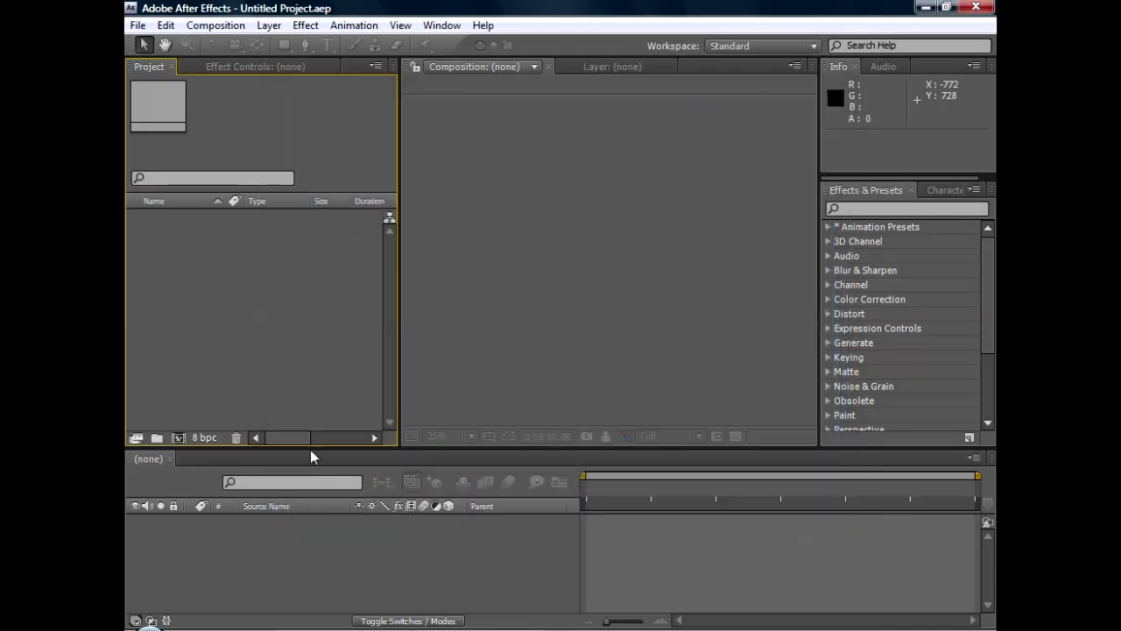
left_click(217, 27)
left_click(246, 42)
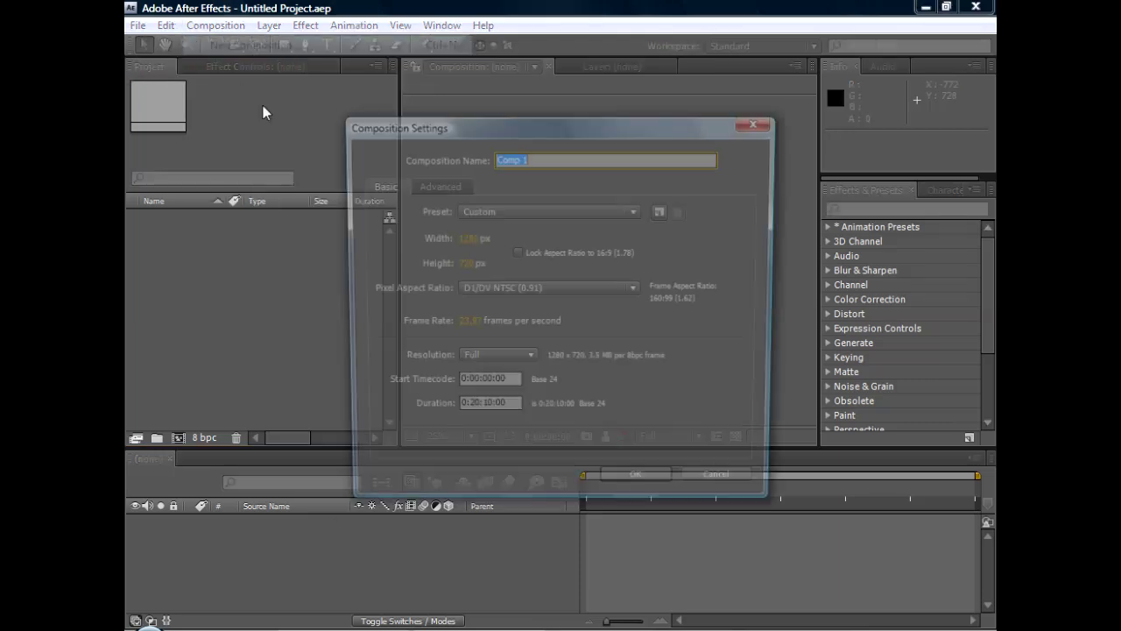
left_click(659, 488)
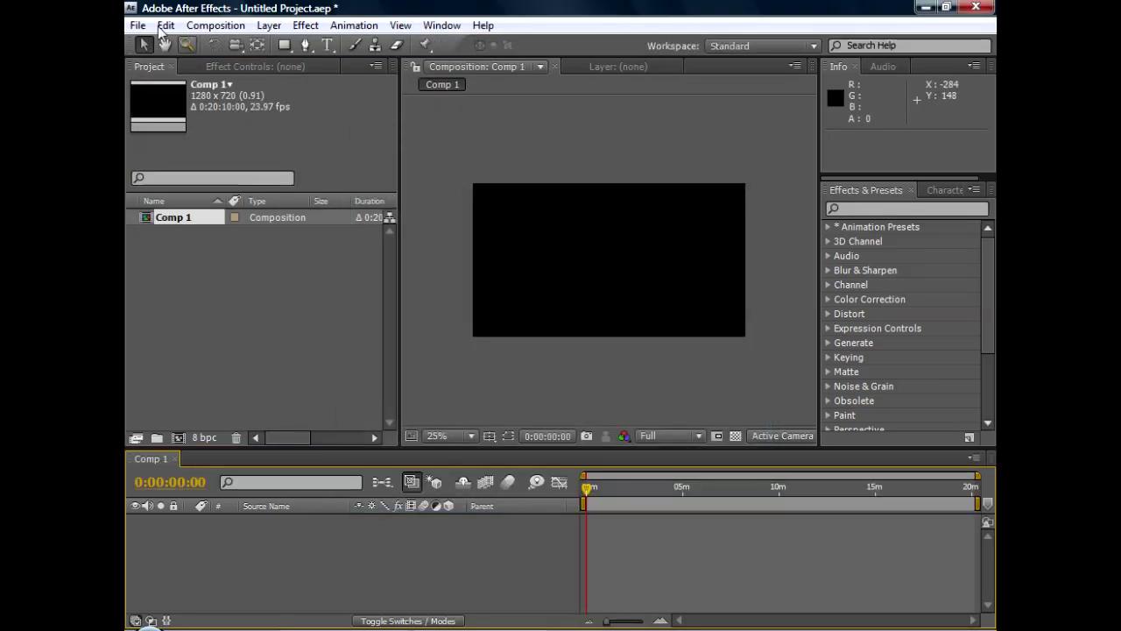
Import the Intro.mov clip into the project through File > Import > File
left_click(216, 26)
mouse_move(137, 25)
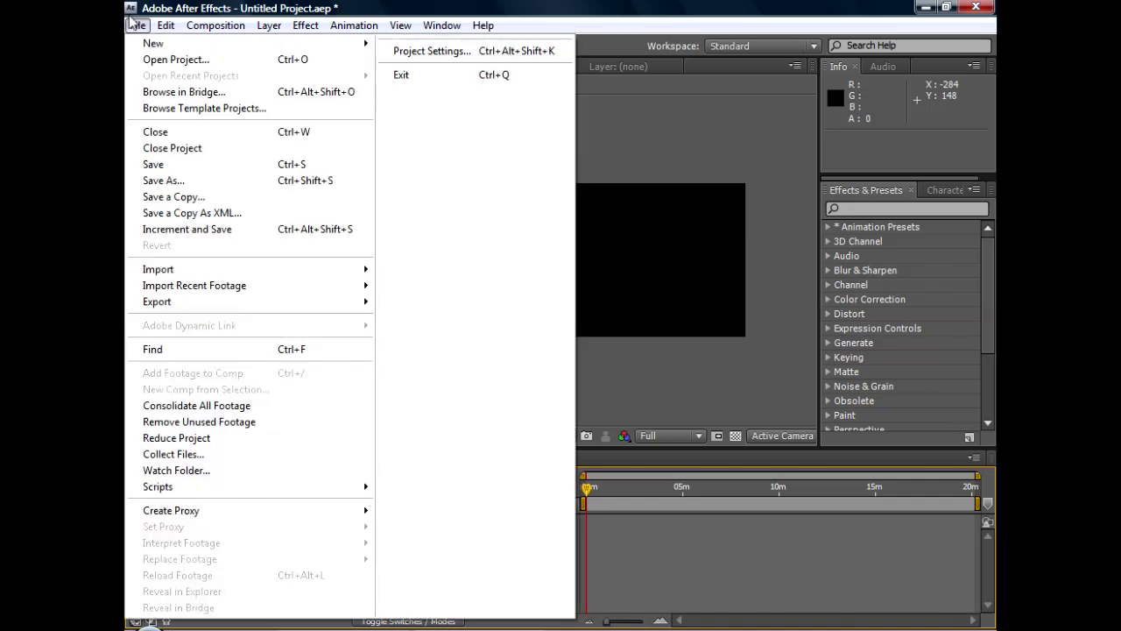
mouse_move(350, 271)
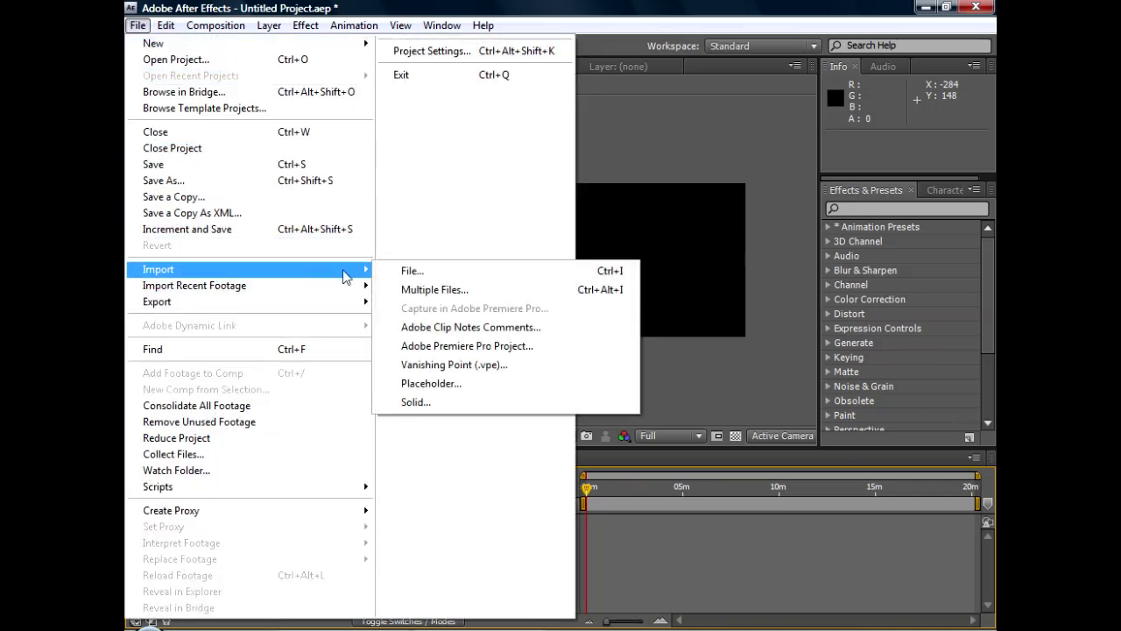
left_click(404, 269)
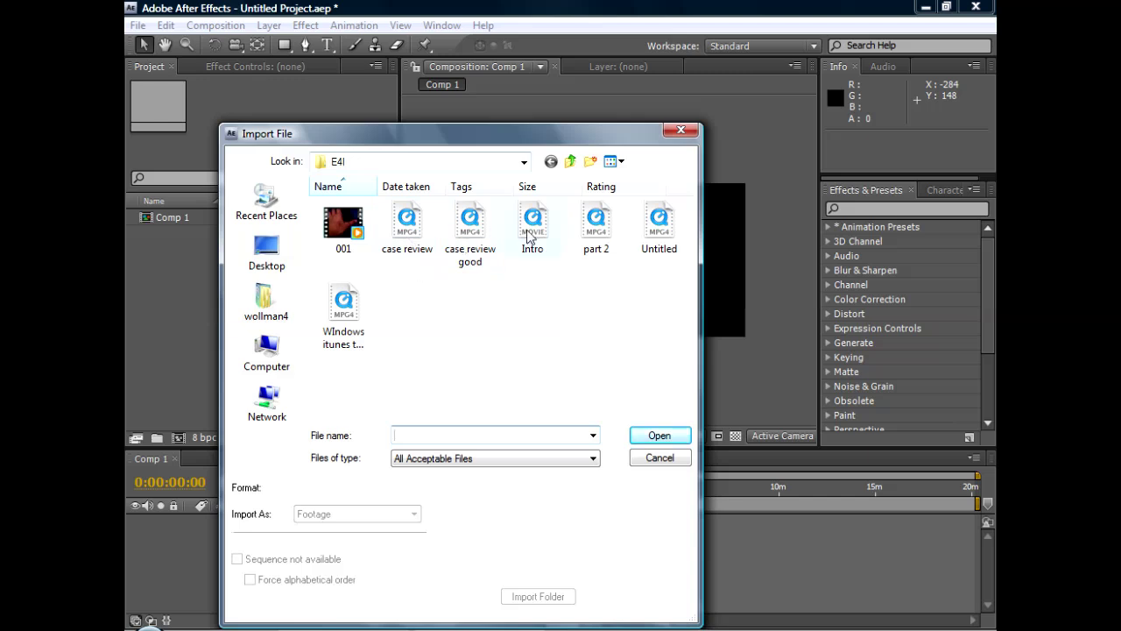
left_click(529, 235)
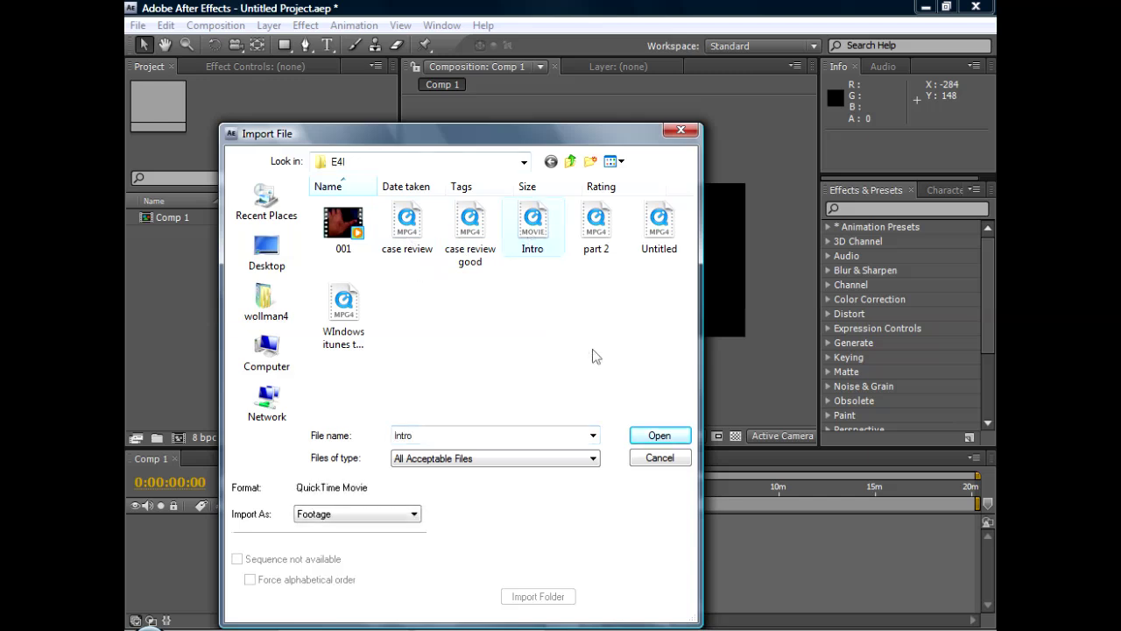
left_click(686, 435)
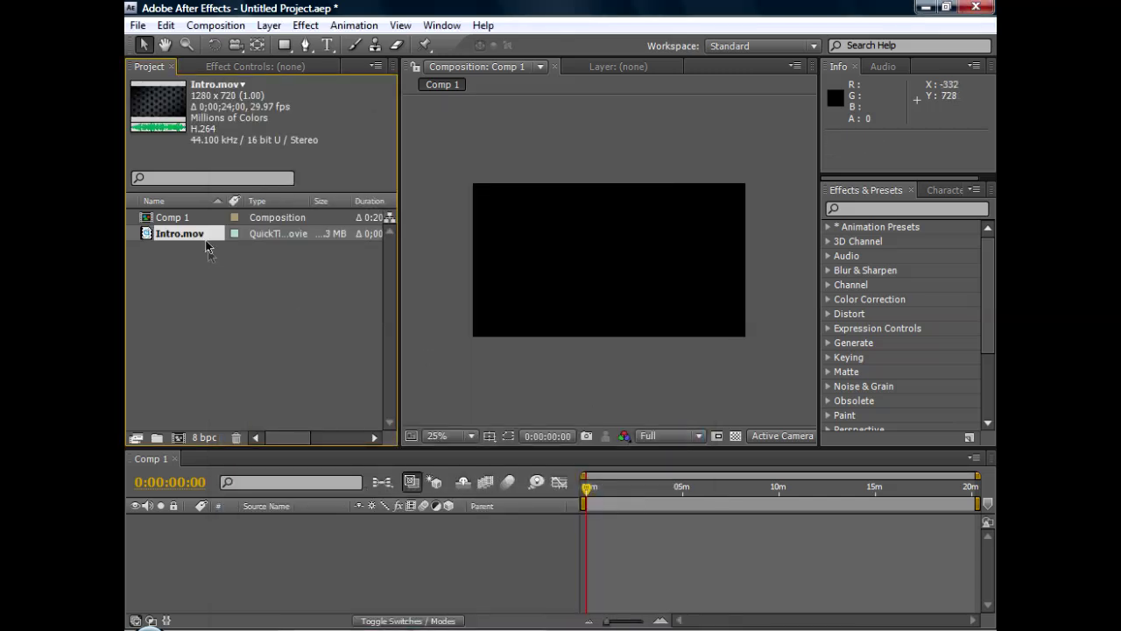
Add Intro.mov to Comp 1 as a layer scaled to fit the frame, then scrub and preview it
left_click_drag(180, 233, 611, 261)
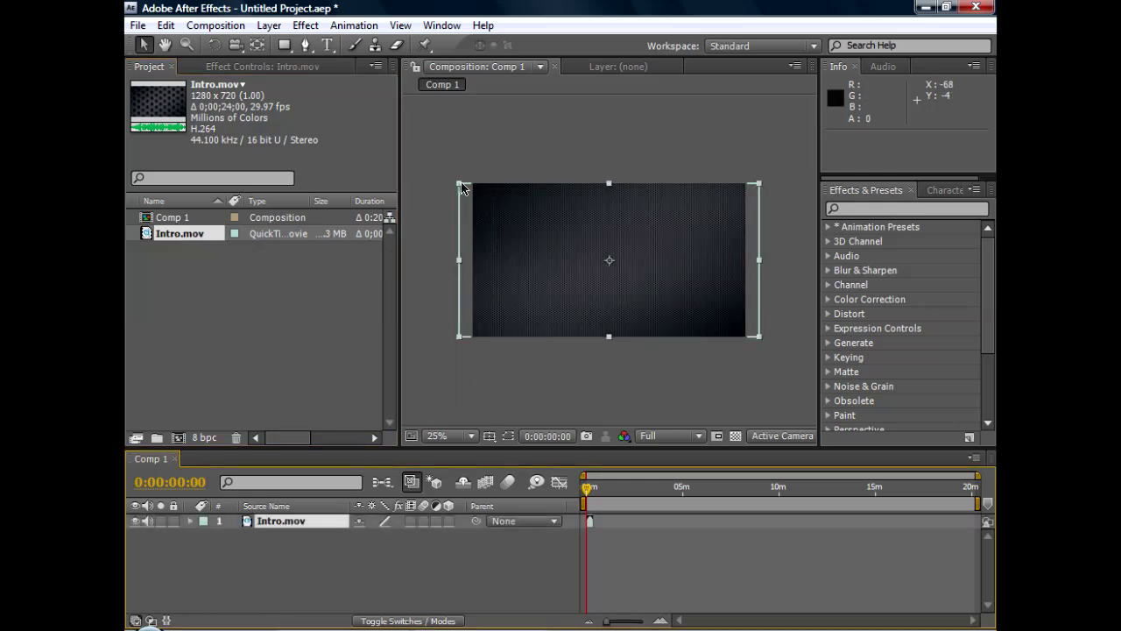
left_click_drag(461, 187, 477, 194)
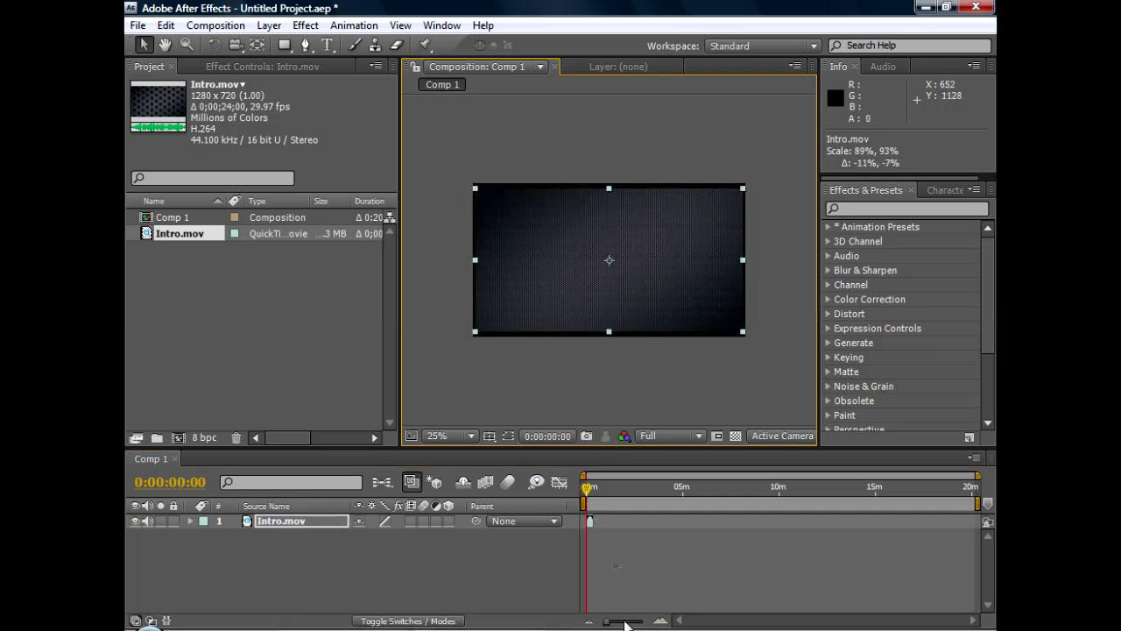
left_click_drag(606, 621, 635, 621)
left_click_drag(590, 488, 557, 487)
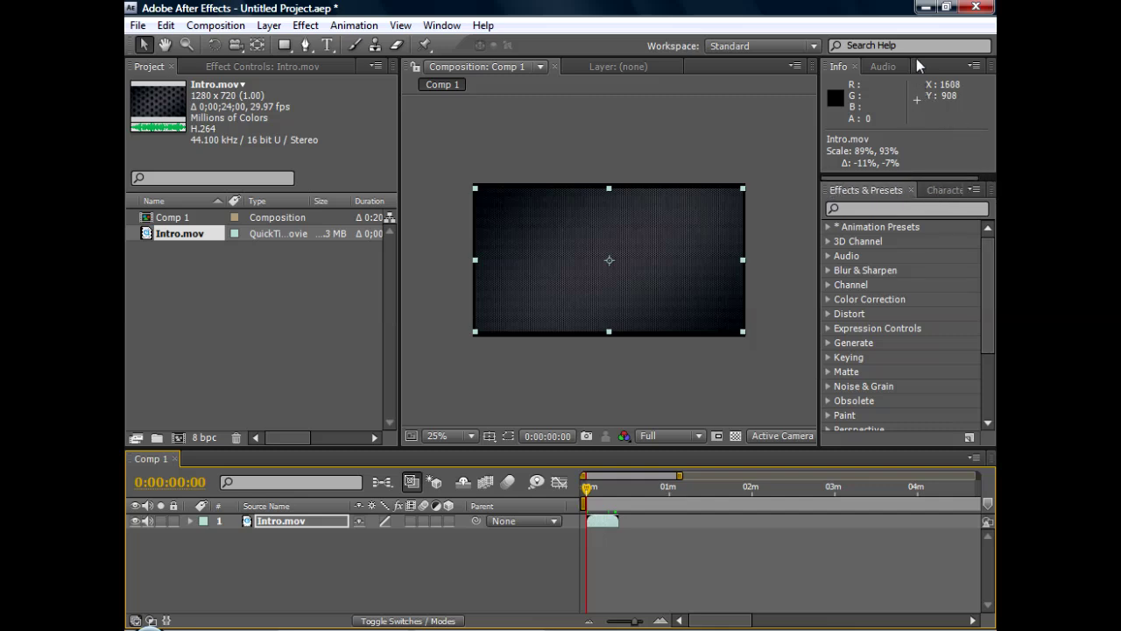
key("space")
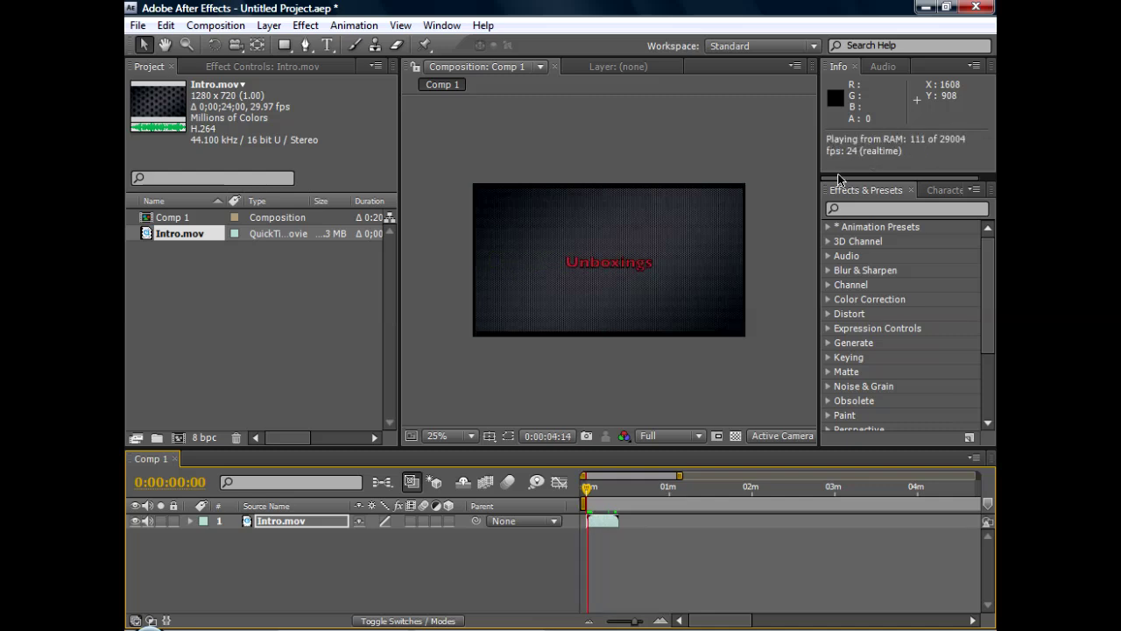
Stop the preview and set the work area end at the Intro clip's last frame
key("space")
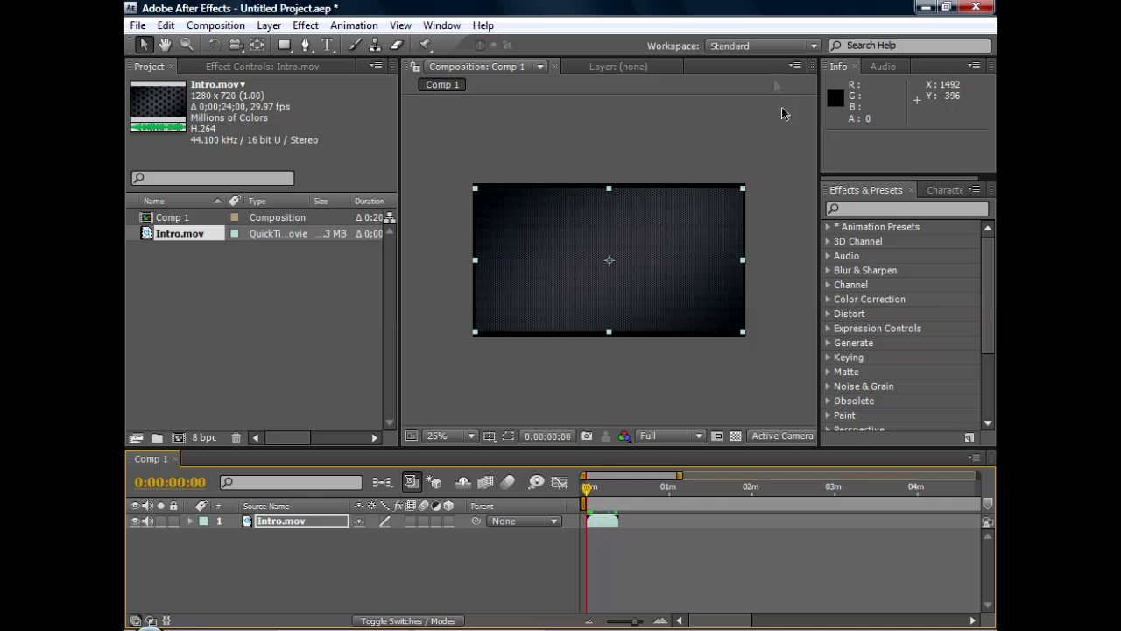
left_click_drag(608, 524, 612, 527)
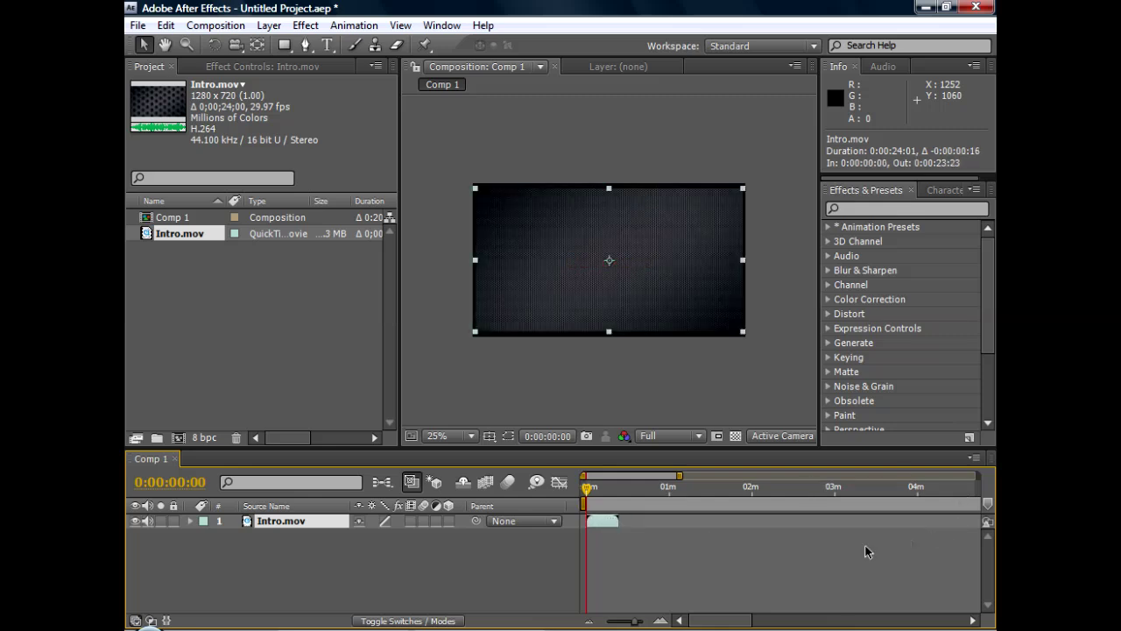
left_click_drag(620, 518, 619, 492)
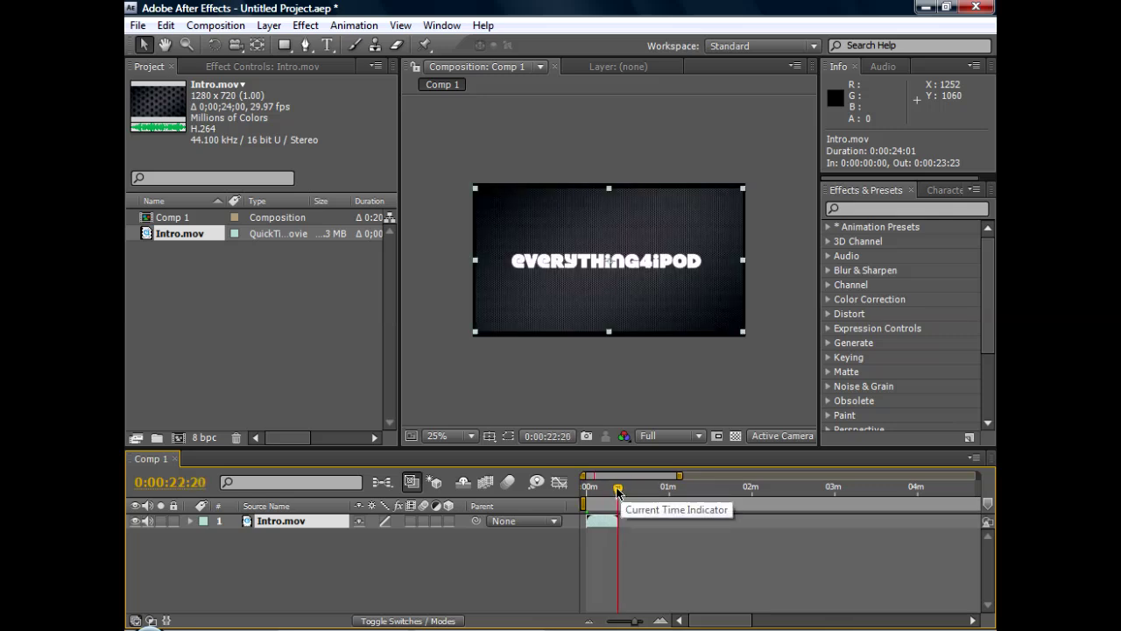
key("n")
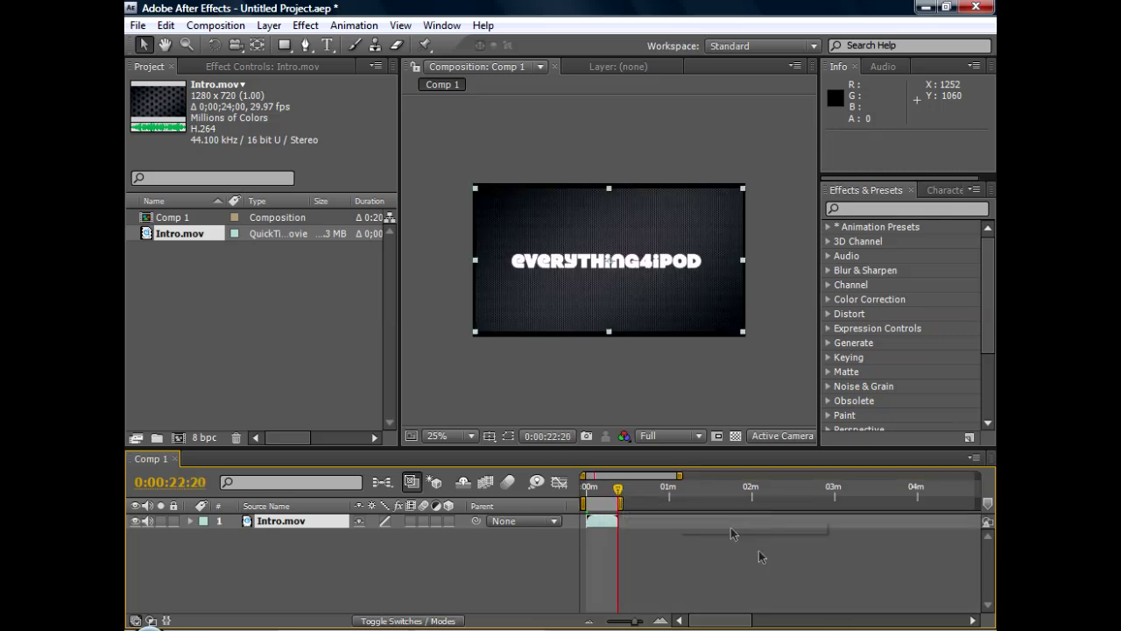
Trim Comp 1 to the work area and scrub through the roughly 22-second result
left_click_drag(618, 493, 585, 492)
right_click(611, 504)
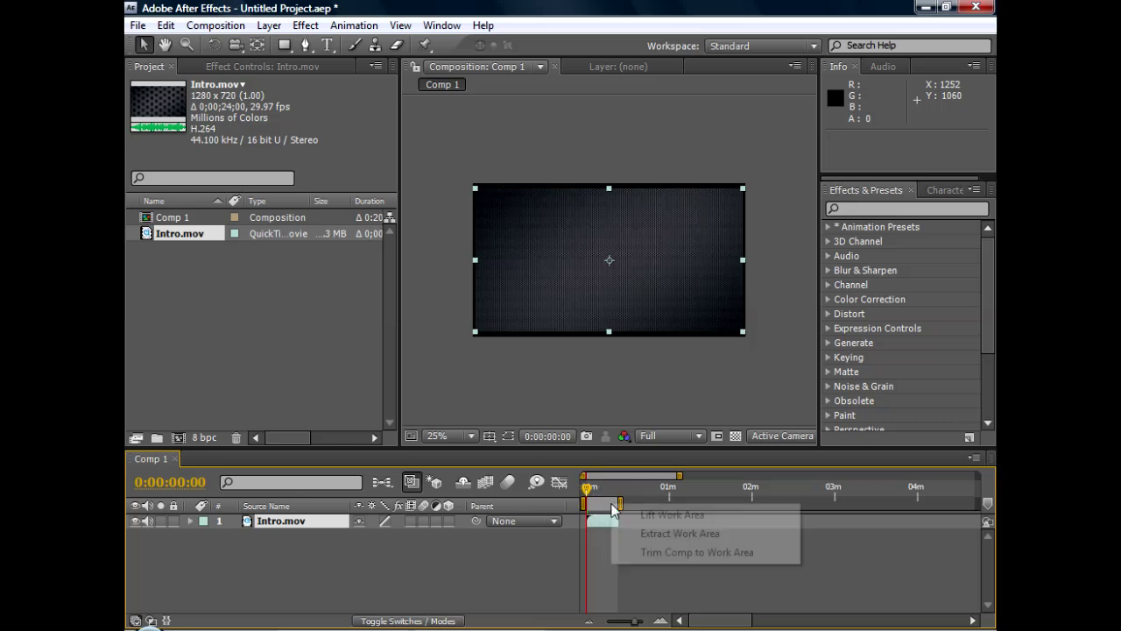
left_click(653, 551)
left_click(703, 487)
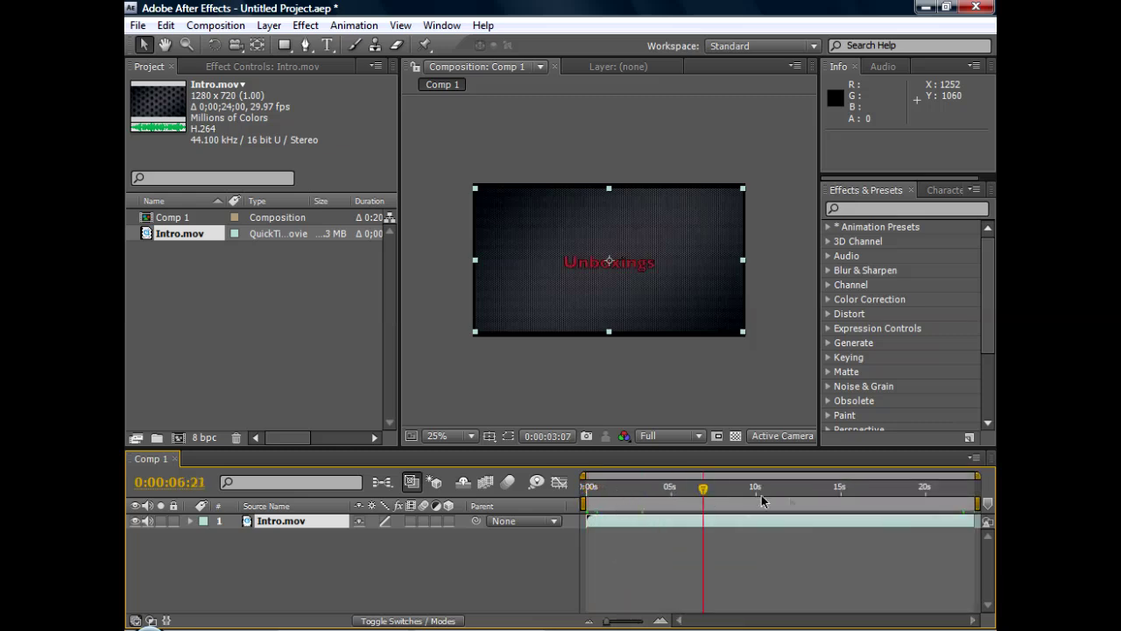
left_click_drag(761, 489, 604, 487)
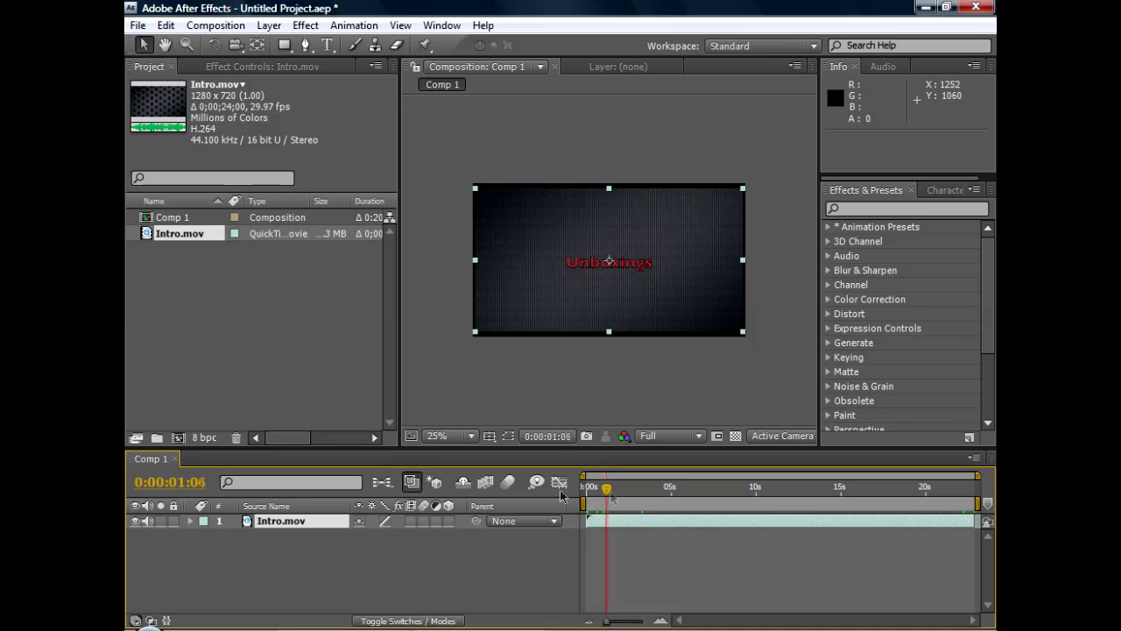
left_click_drag(603, 495, 586, 495)
Enable Time Remapping on the Intro.mov layer from its Time submenu
right_click(610, 520)
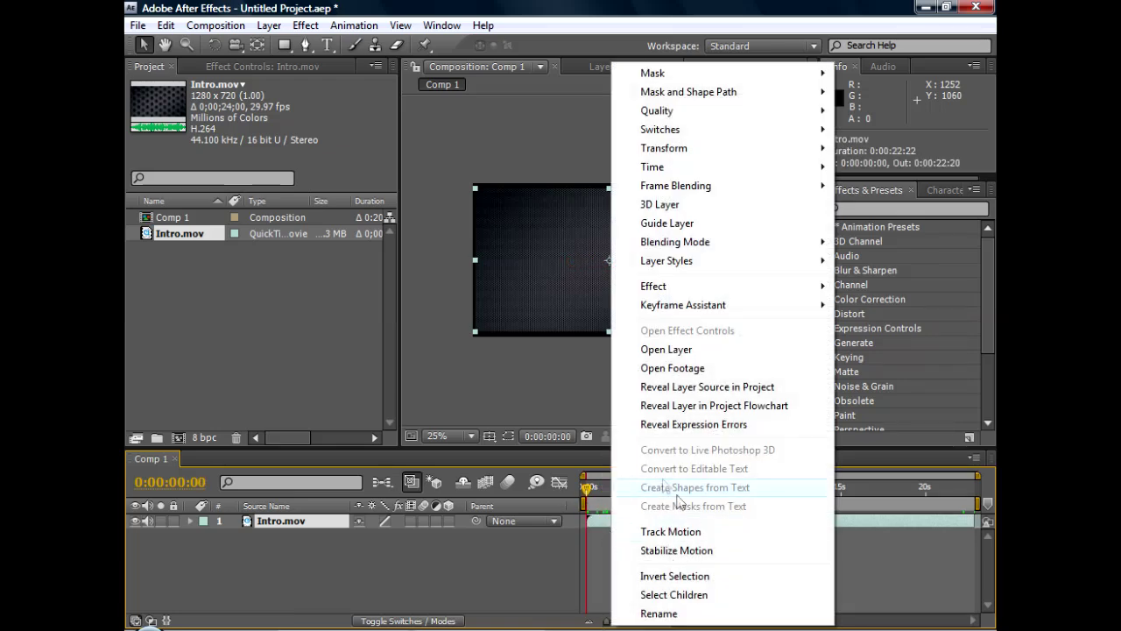
mouse_move(690, 170)
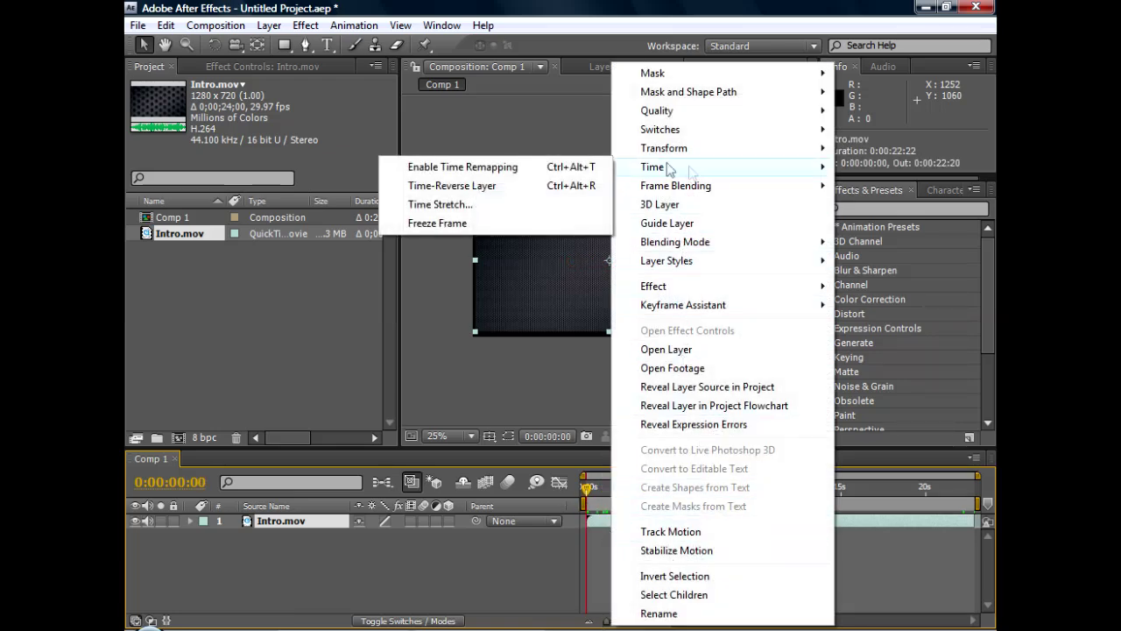
left_click(542, 171)
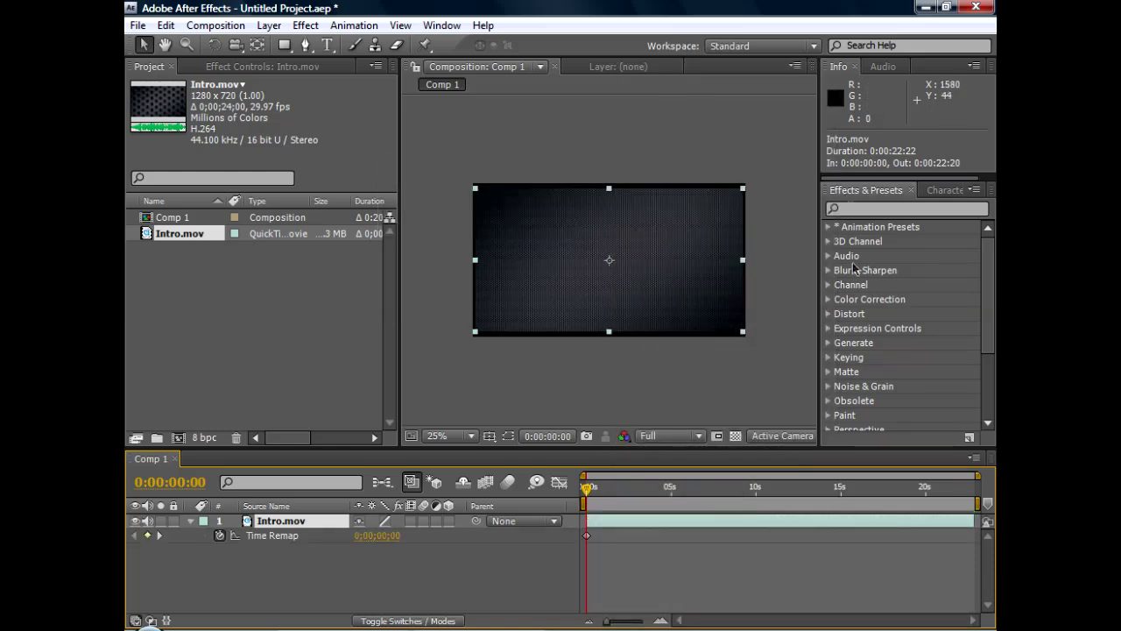
Move the first Time Remap keyframe later and find where Giveaways begins, about 3 seconds
left_click(587, 535)
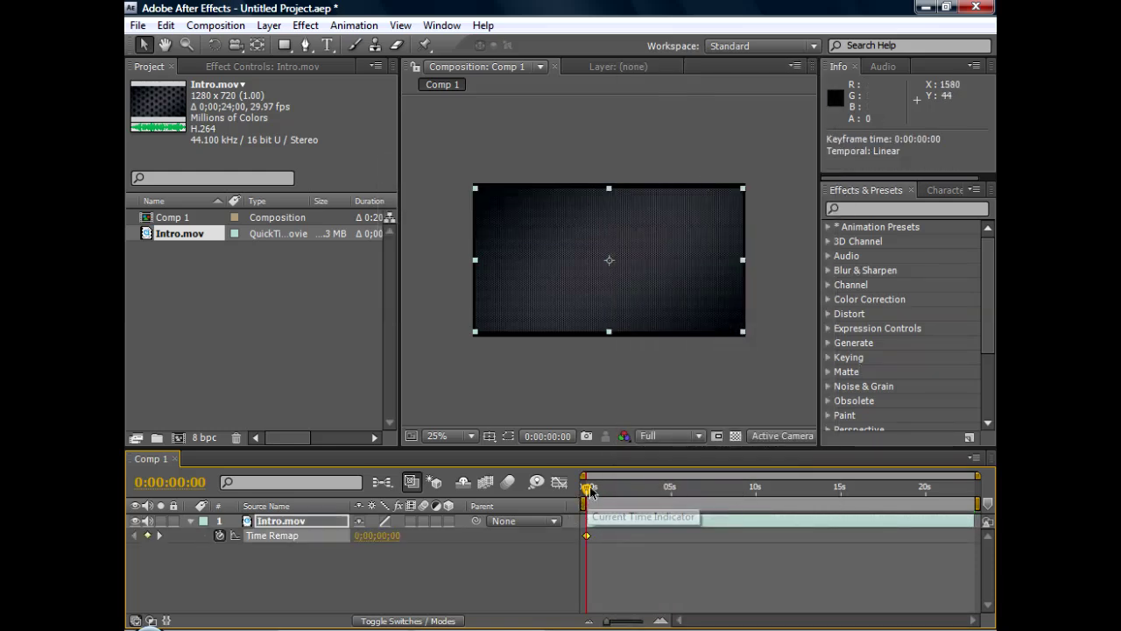
left_click(589, 492)
left_click_drag(588, 492, 583, 492)
left_click_drag(587, 535, 557, 536)
left_click_drag(588, 495, 514, 524)
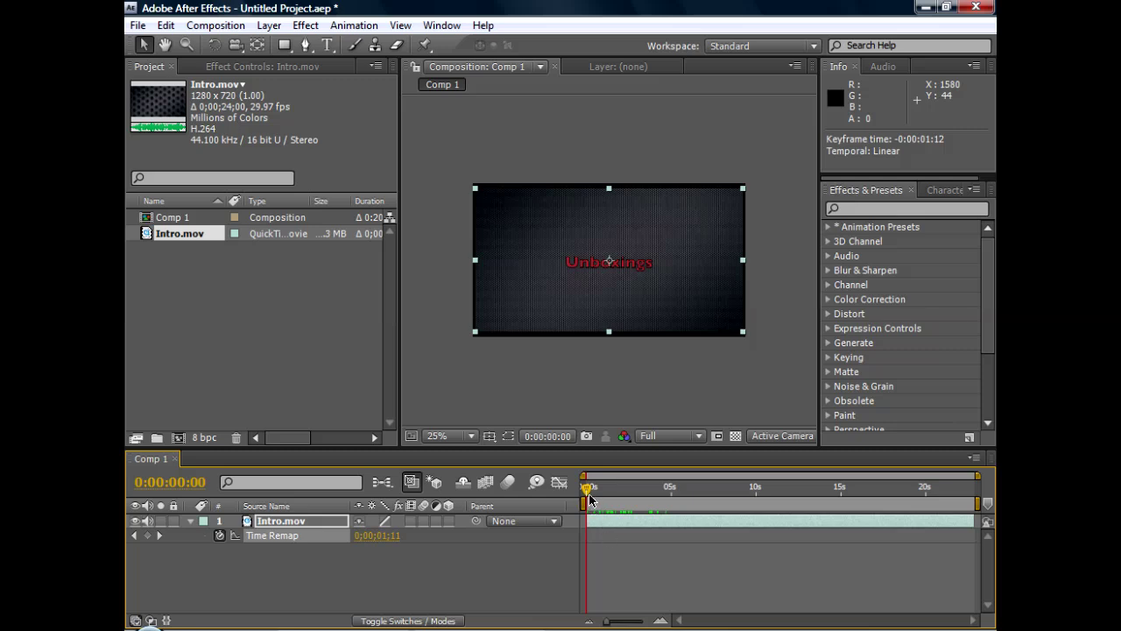
left_click_drag(589, 499, 636, 505)
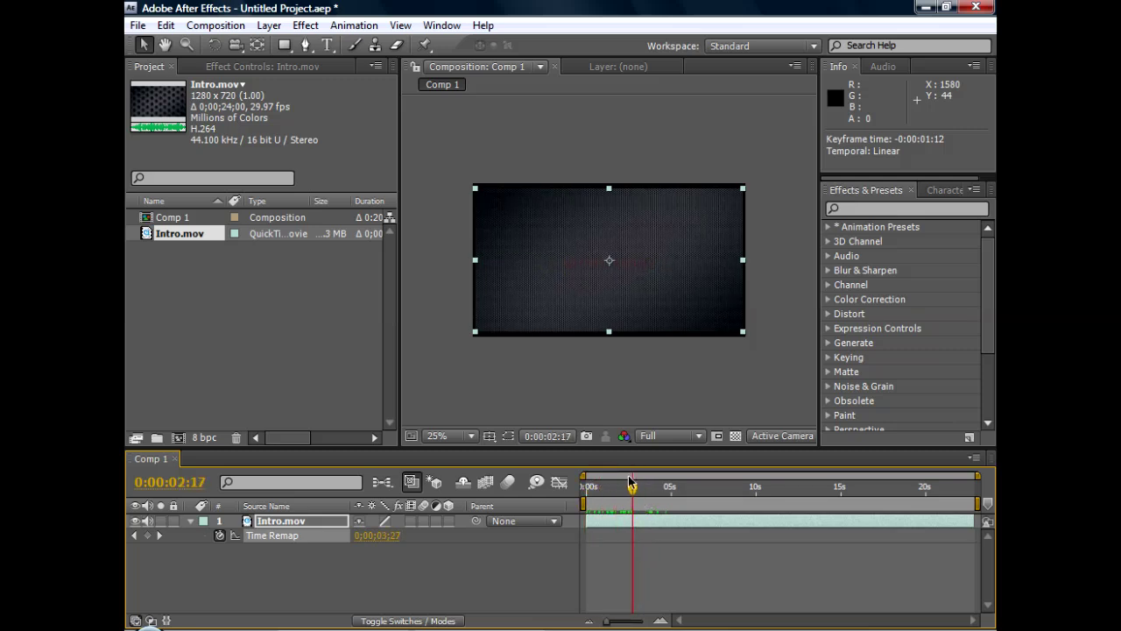
Add Time Remap keyframes at the Giveaways frame and 0:00:07:01, moving the later one to about 0:00:09:19
left_click(147, 535)
left_click_drag(636, 496, 711, 494)
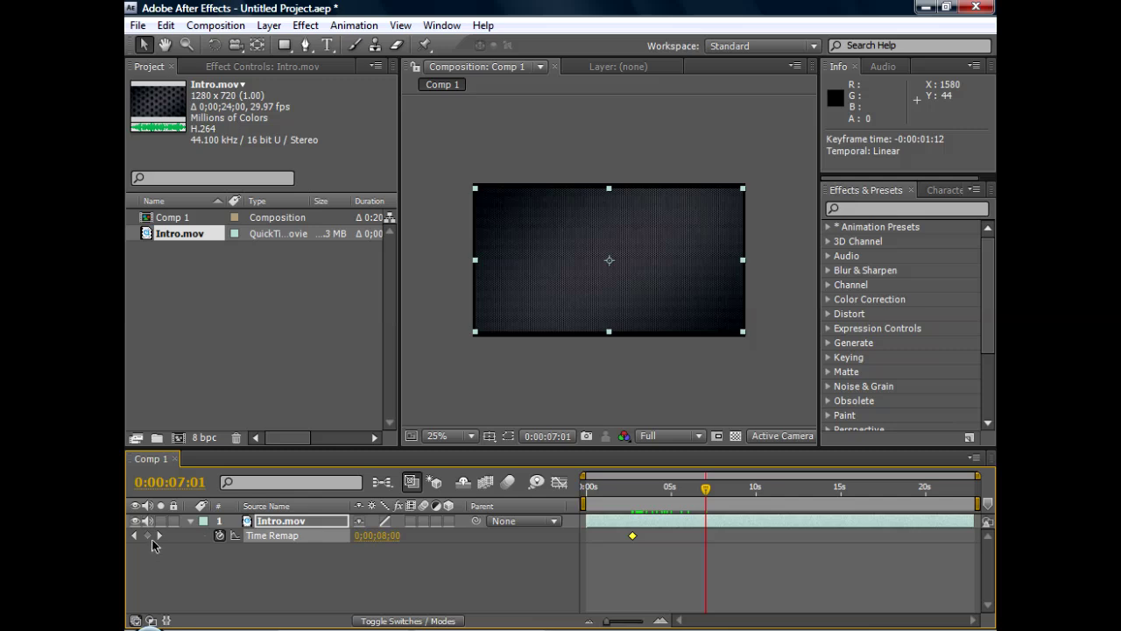
left_click(147, 535)
left_click_drag(706, 492, 613, 523)
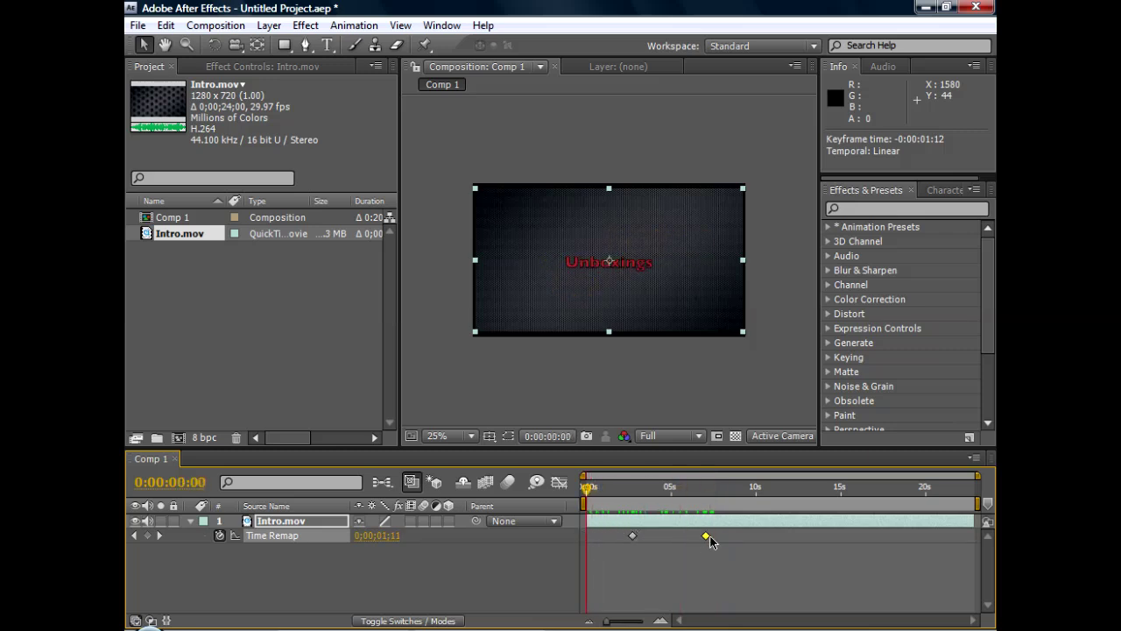
left_click_drag(707, 540, 748, 539)
RAM-preview the retimed intro, then preview it again from about 0:00:02:07
key("KP_0")
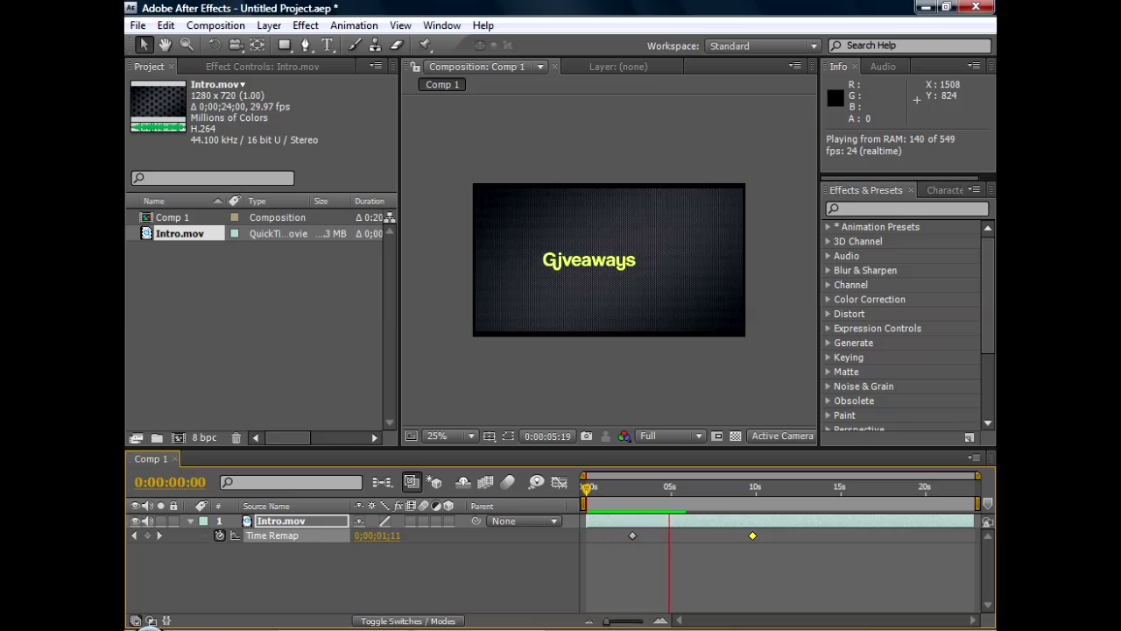
key("space")
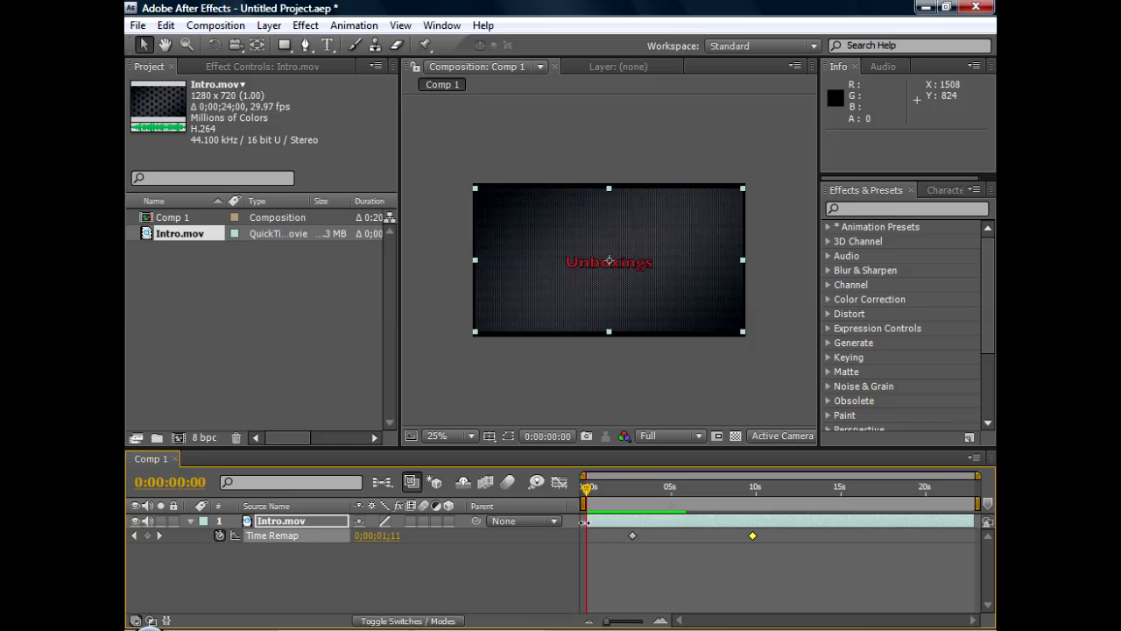
left_click_drag(589, 500, 627, 494)
key("KP_0")
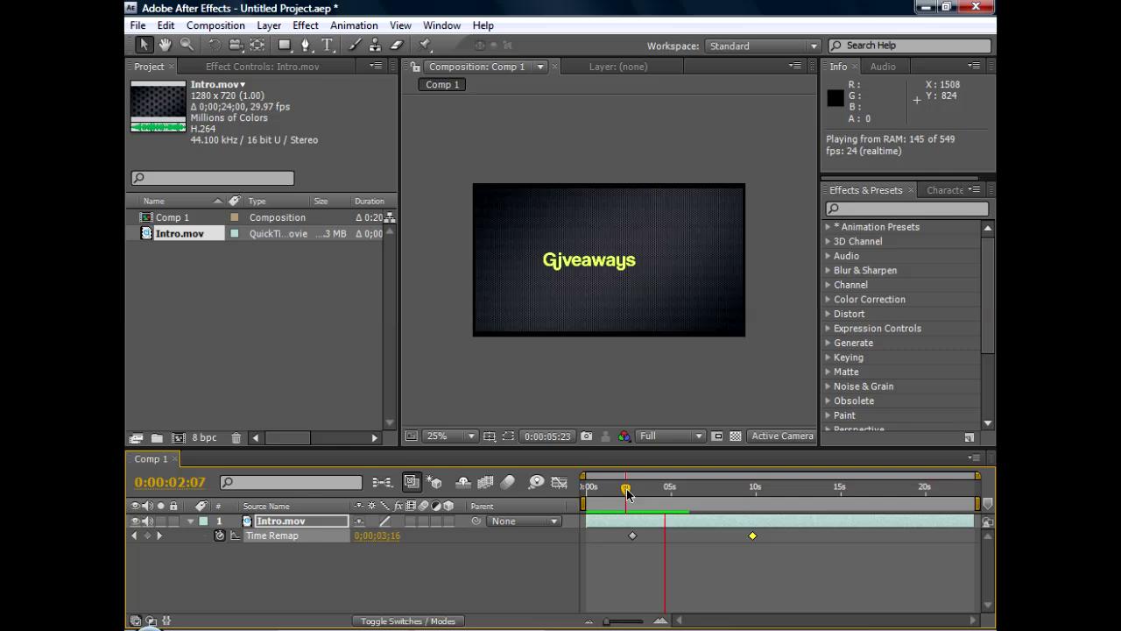
Drag the second Time Remap keyframe from 0:00:09:19 to about 0:00:03:10 and preview from the start
left_click(626, 493)
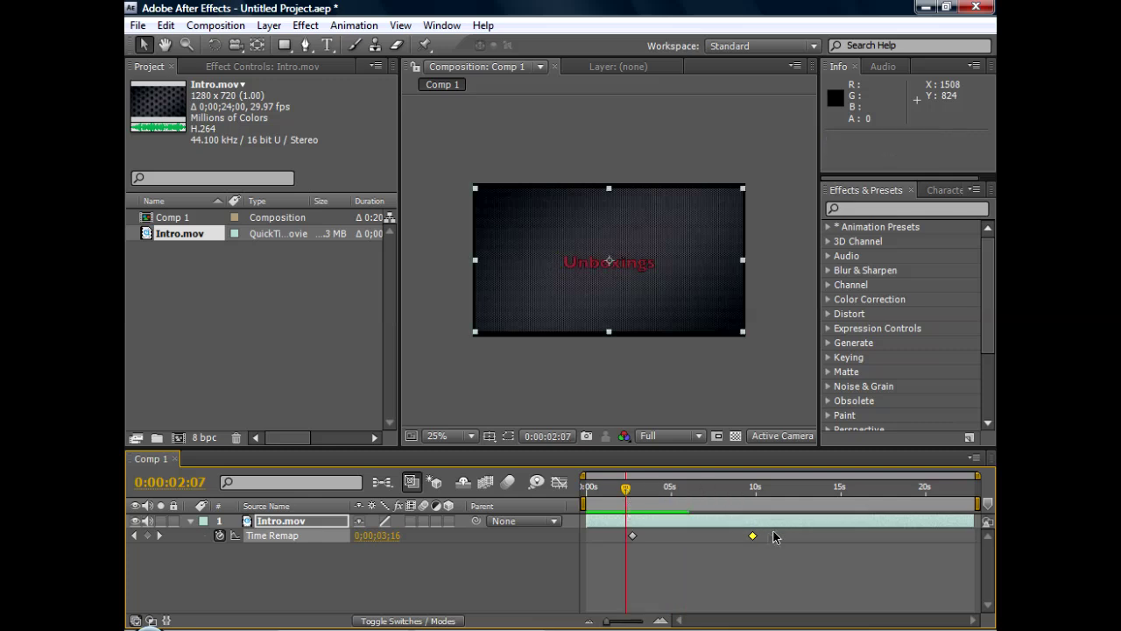
mouse_move(755, 539)
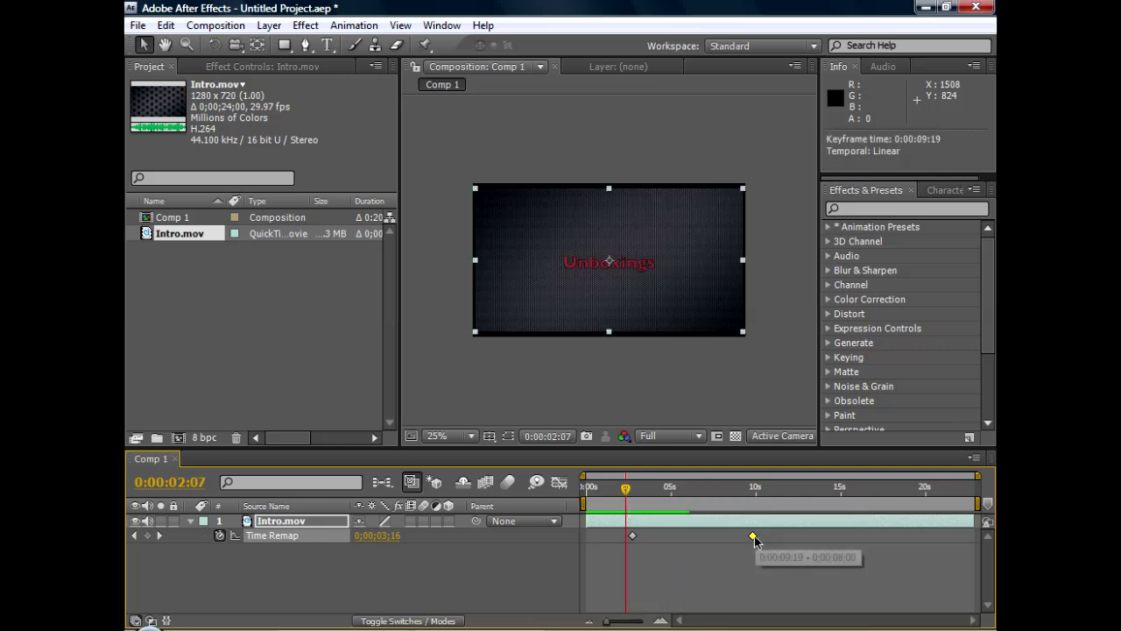
left_click_drag(755, 540, 661, 552)
key("KP_0")
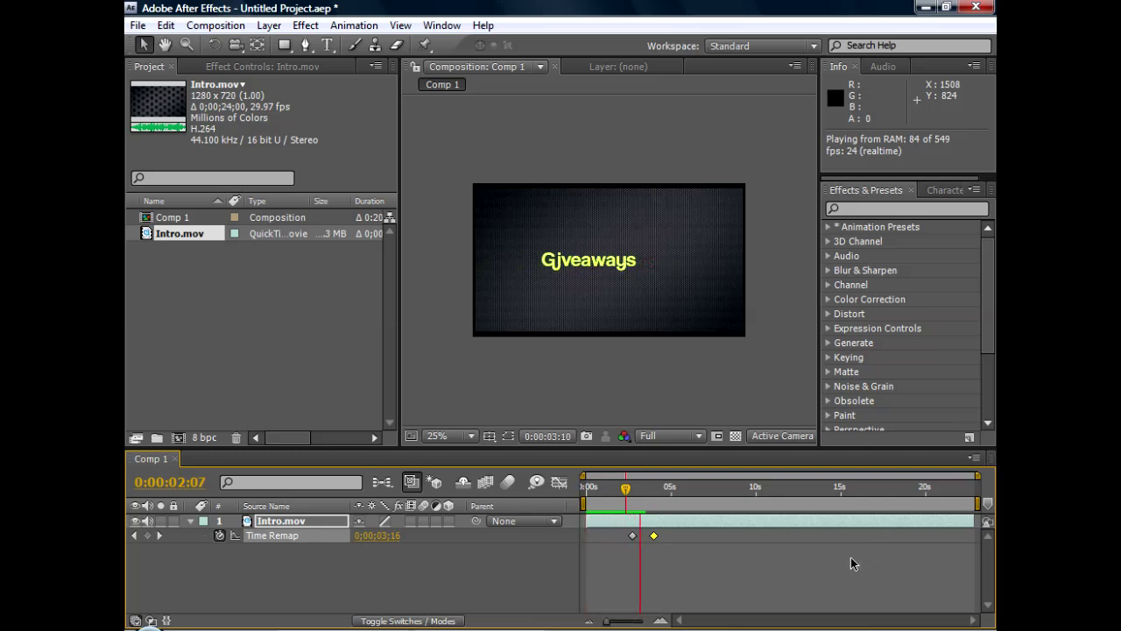
key("space")
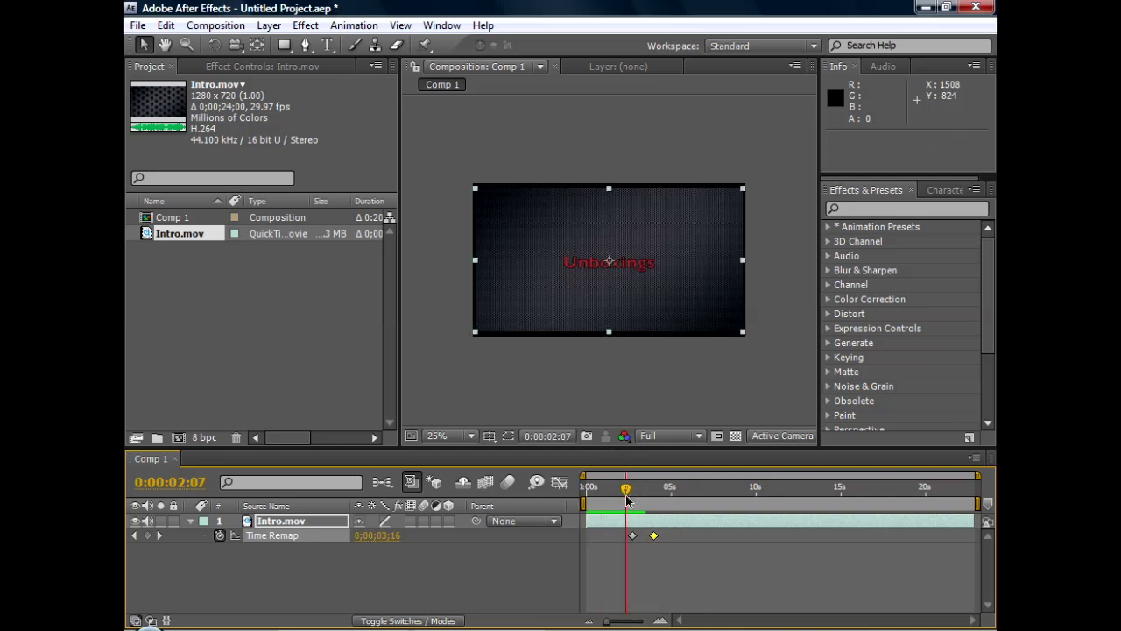
left_click_drag(626, 491, 586, 490)
key("space")
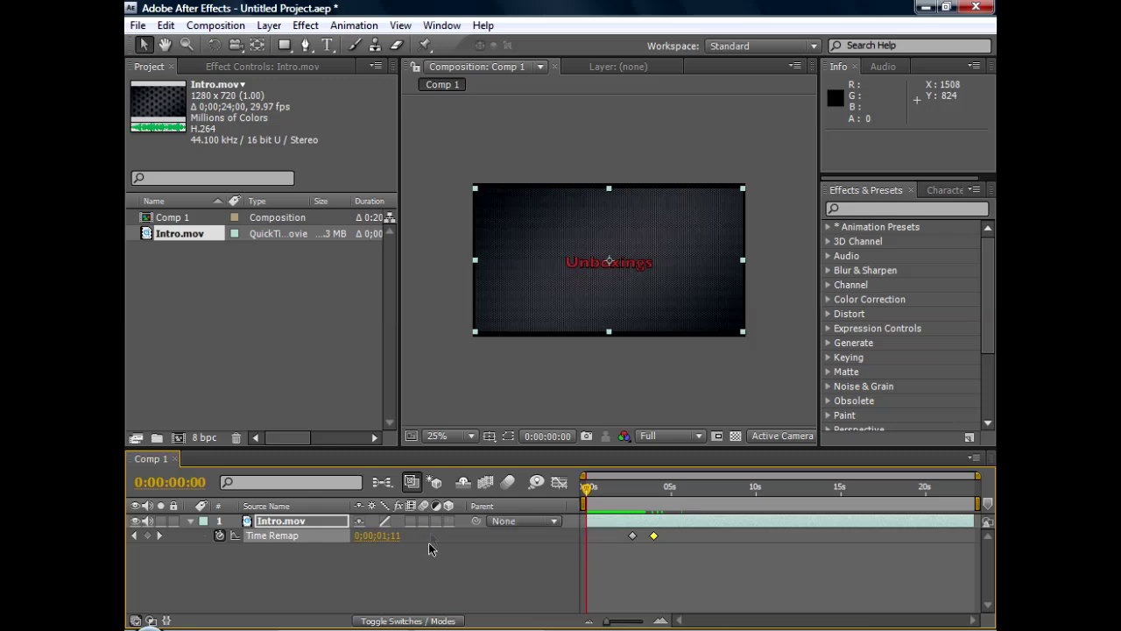
Turn on motion blur for the Intro.mov layer and RAM-preview the result
left_click(423, 520)
key("KP_0")
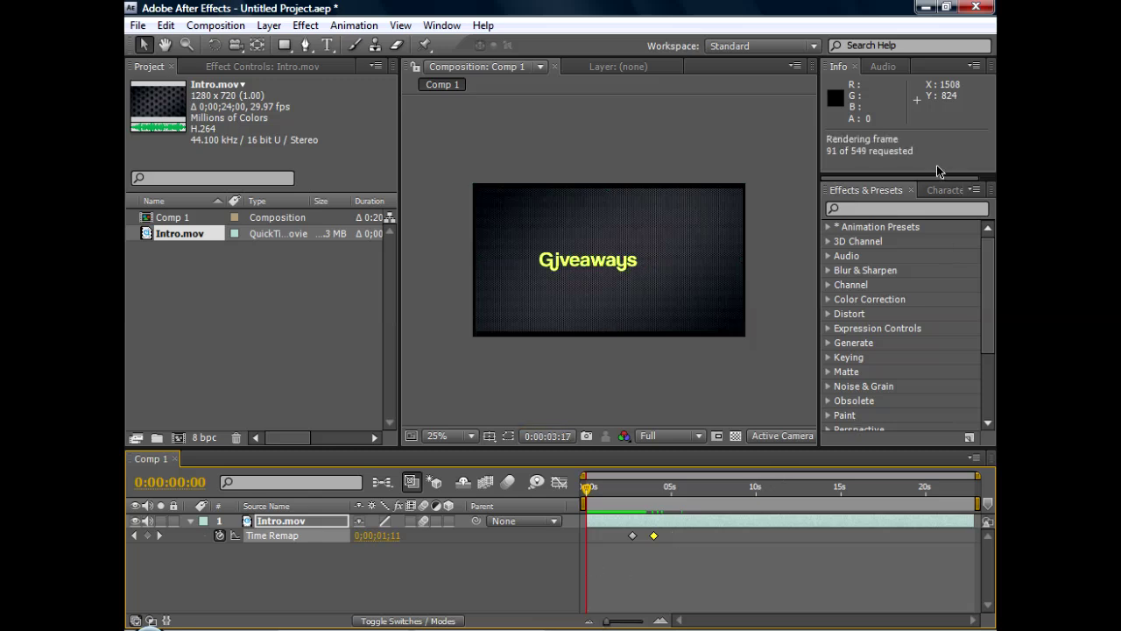
key("space")
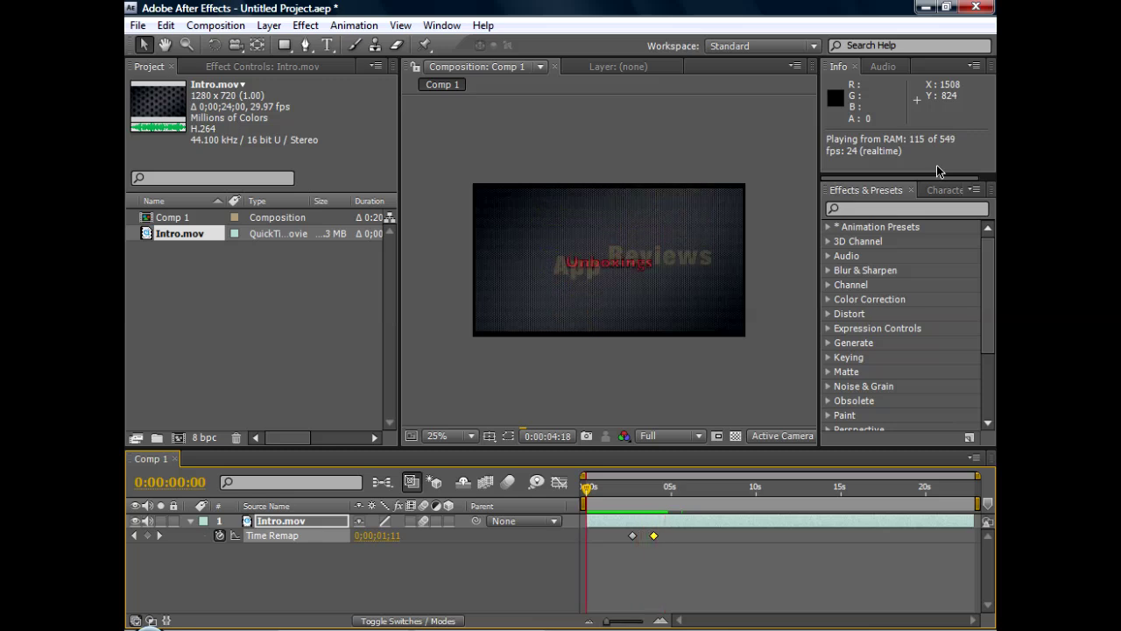
key("space")
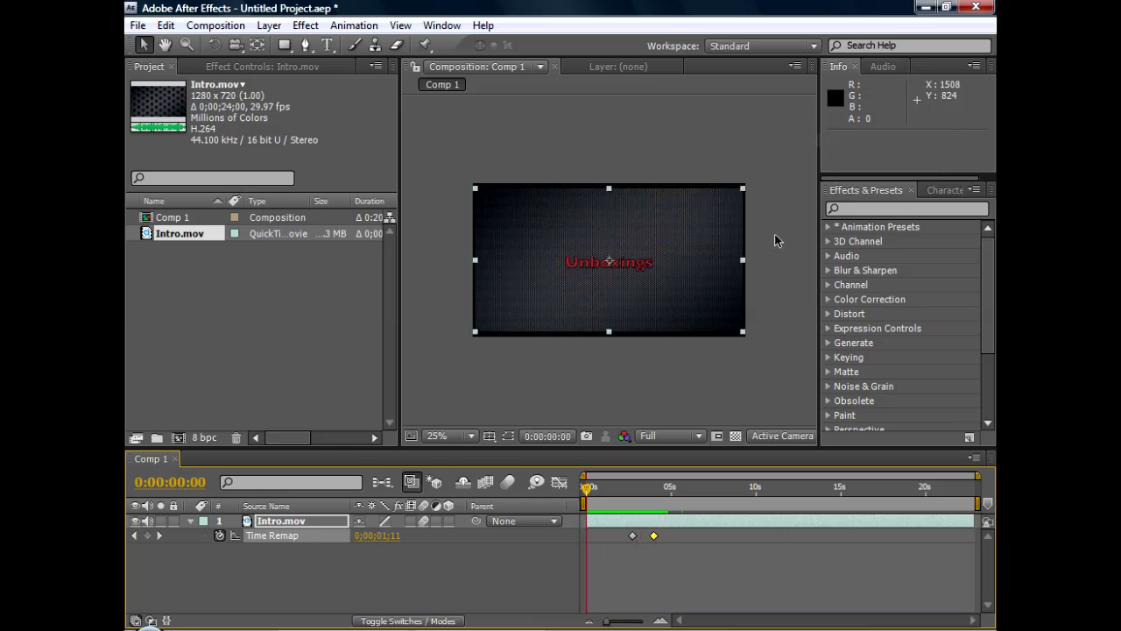
Nudge the Intro.mov layer and its keyframes earlier so Comp 1 opens at source time 0;00;01;23
left_click(634, 536)
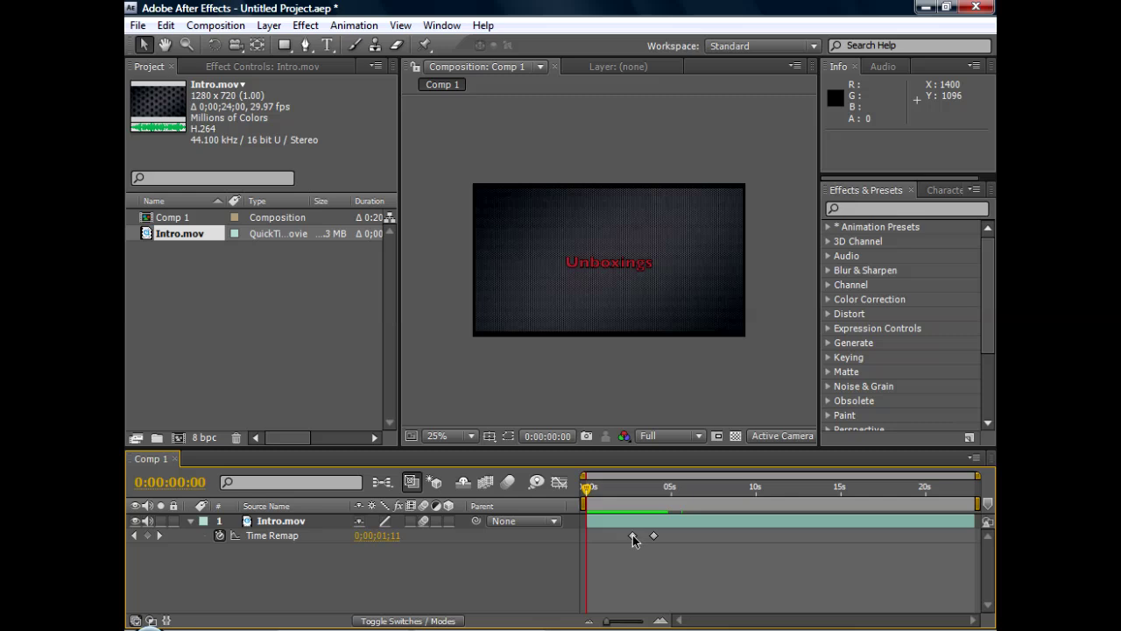
left_click(633, 536)
left_click_drag(699, 540, 744, 518)
left_click(617, 545)
left_click(615, 533)
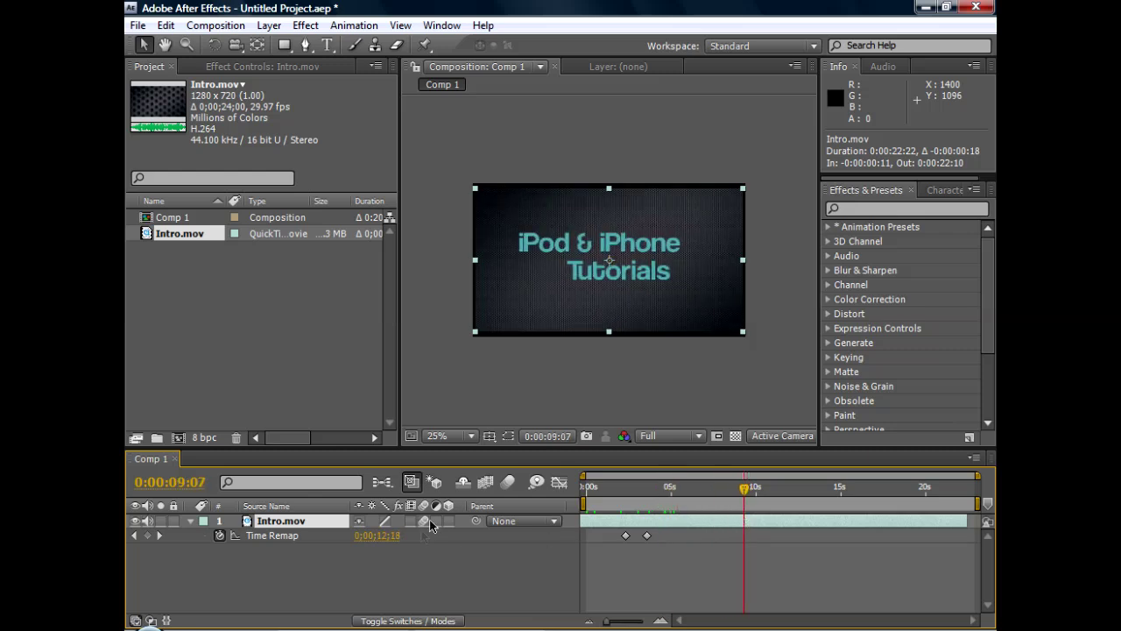
Add a keyframe at 9:07, delete all three Time Remap keyframes, and remove Time Remap from Intro.mov
left_click(146, 536)
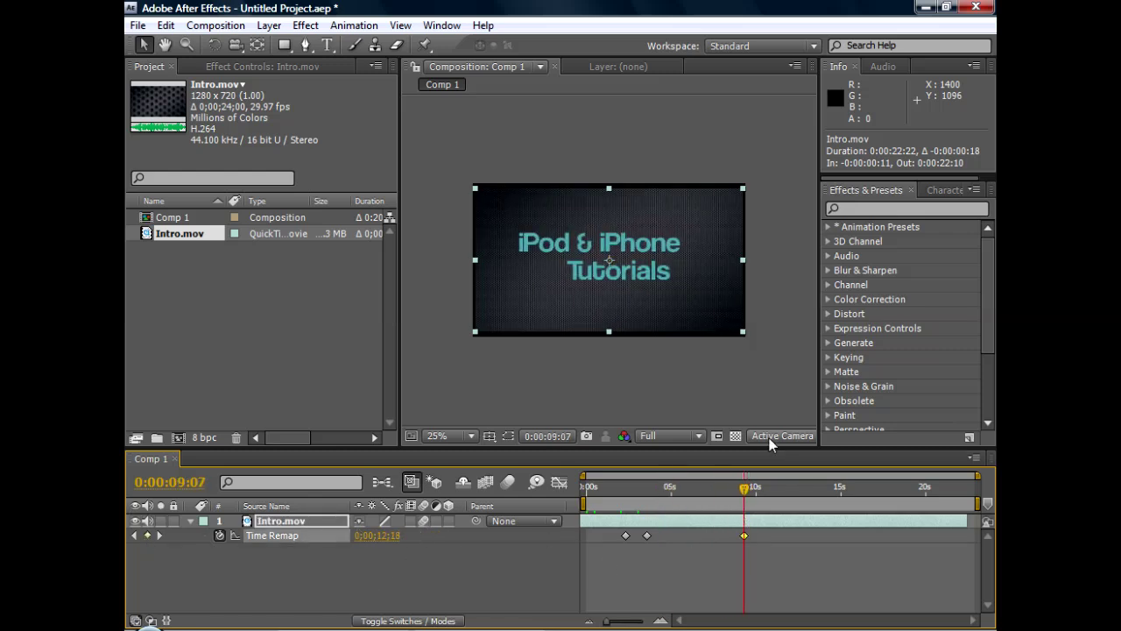
left_click_drag(746, 488, 760, 490)
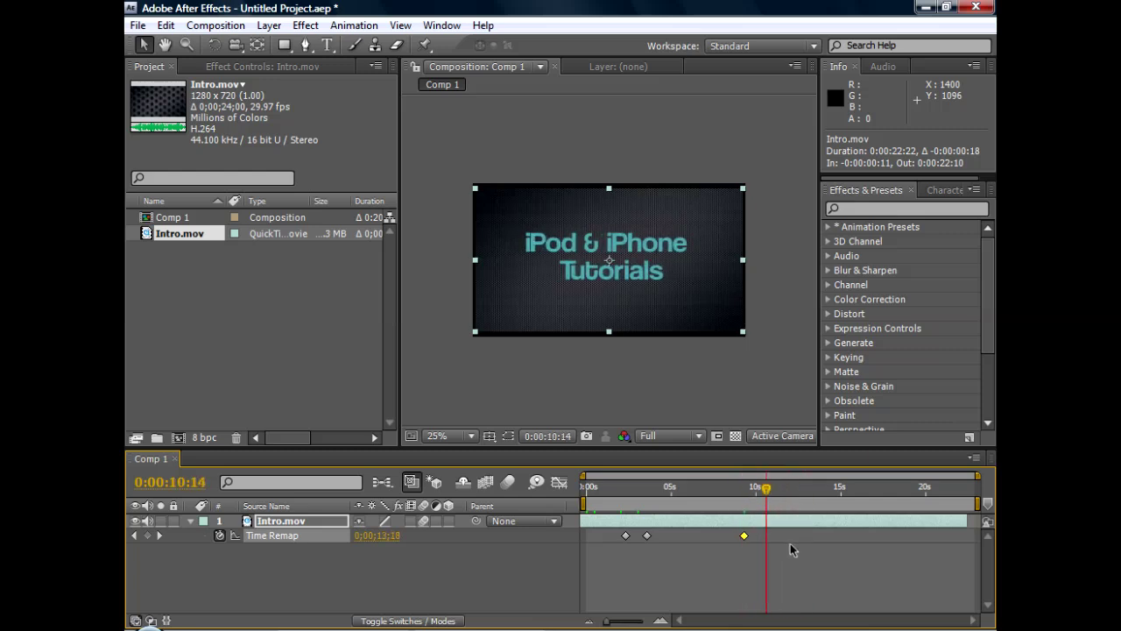
left_click_drag(791, 543, 508, 512)
key("Delete")
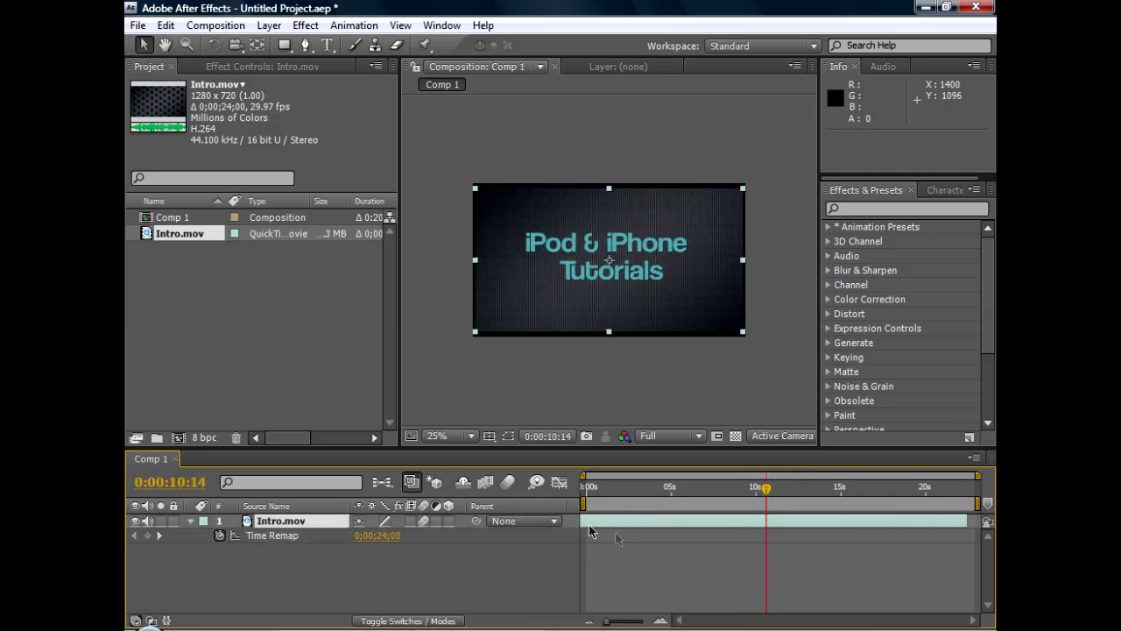
left_click(219, 535)
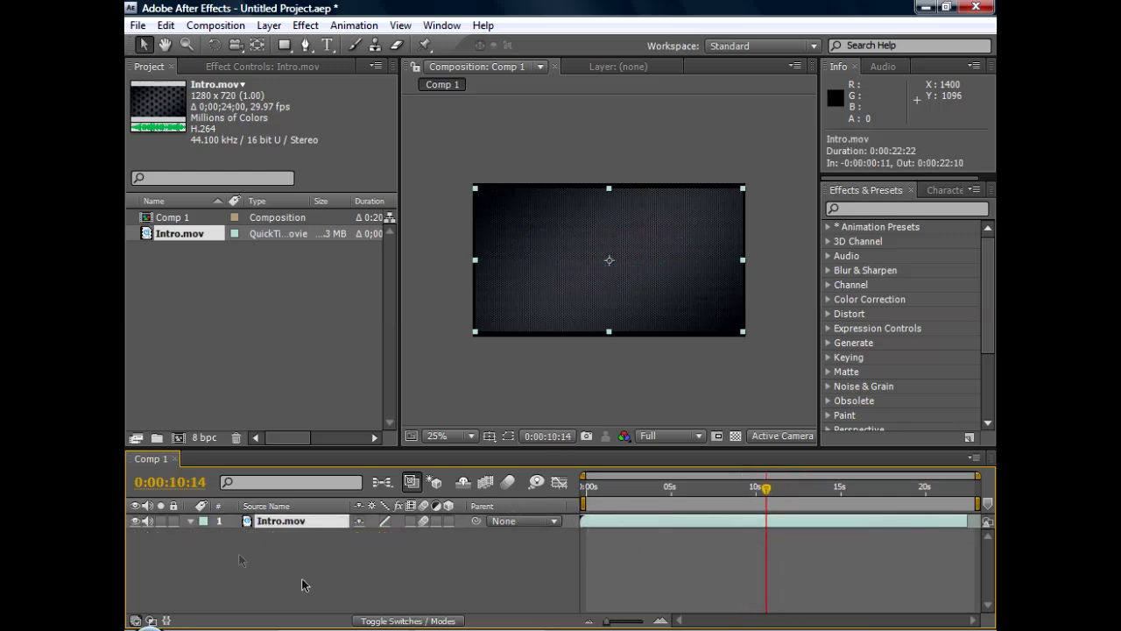
left_click(759, 490)
Preview the intro at normal speed from the start, then quit After Effects without saving
key("Home")
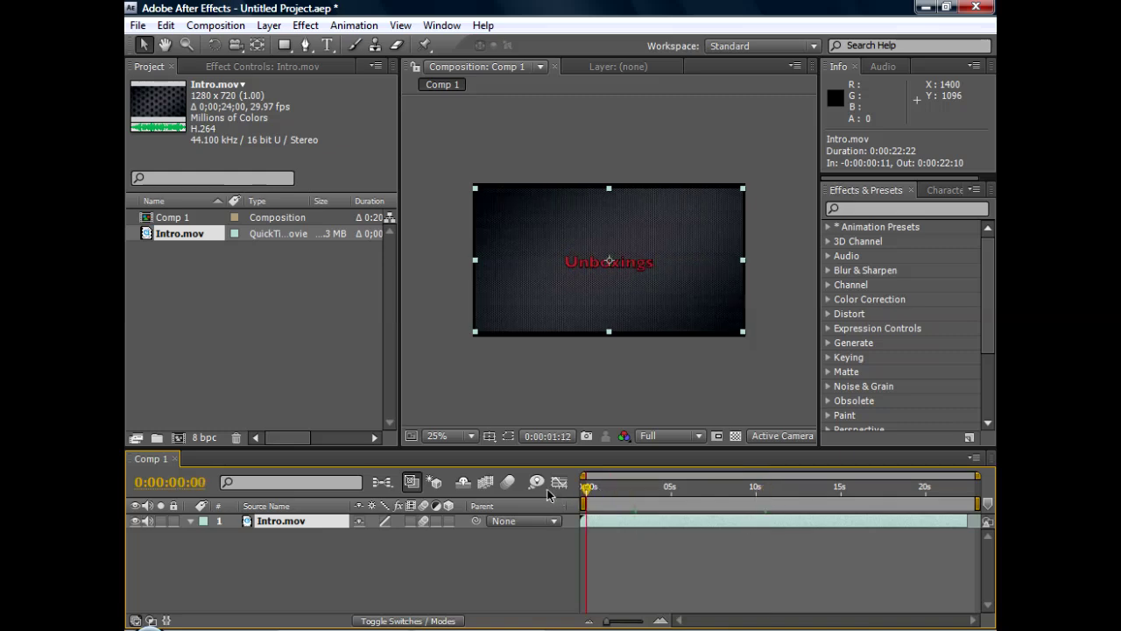
right_click(663, 526)
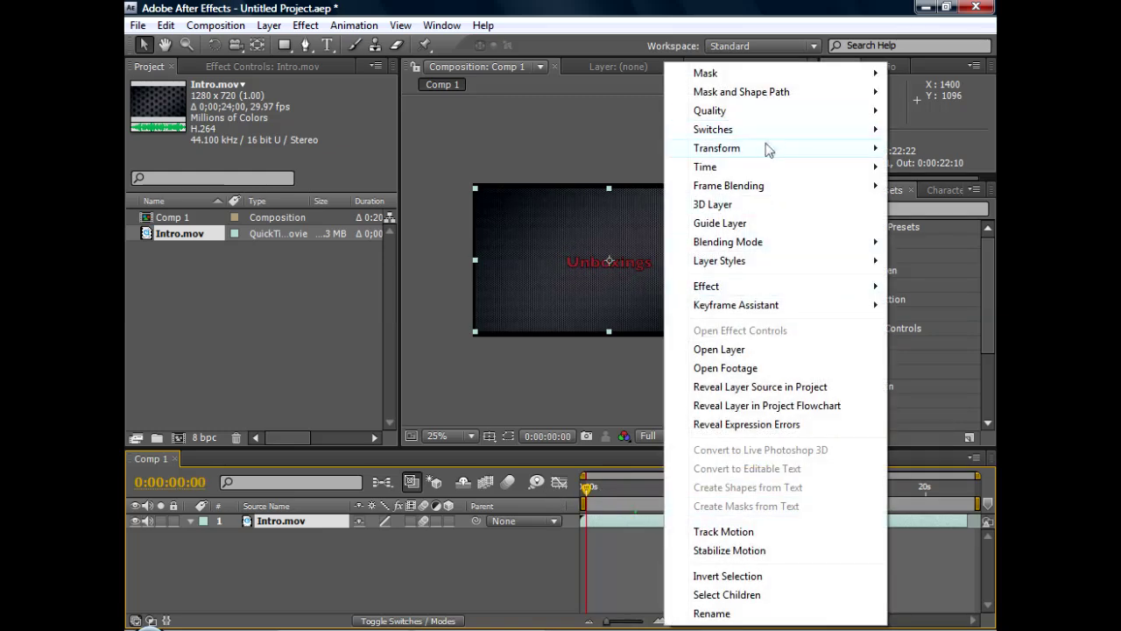
mouse_move(755, 168)
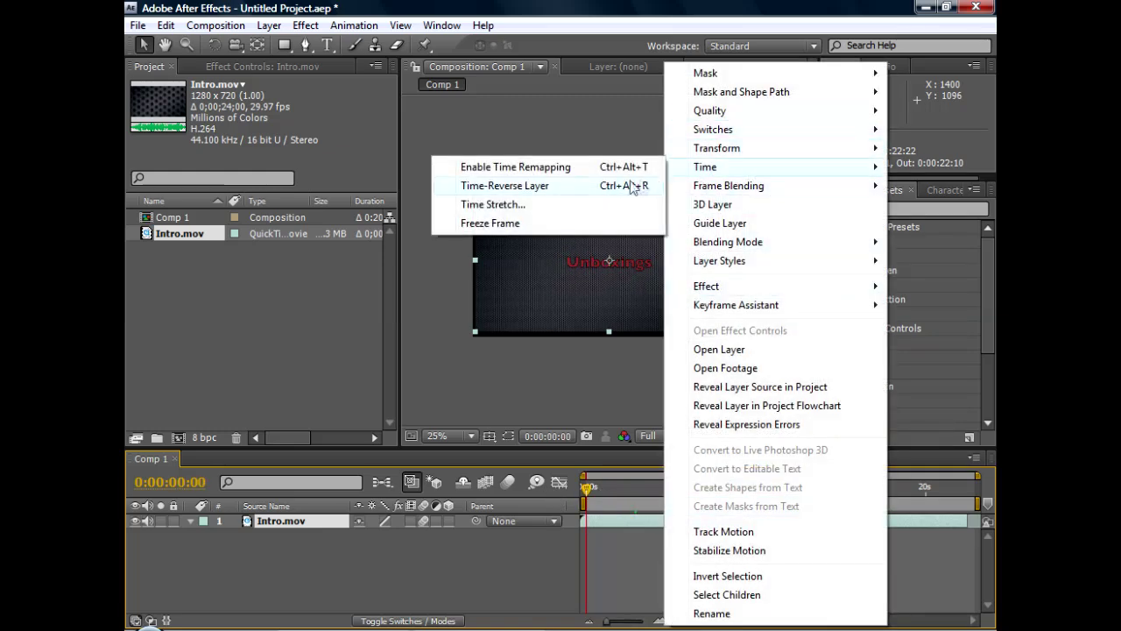
left_click(594, 482)
key("space")
key("space")
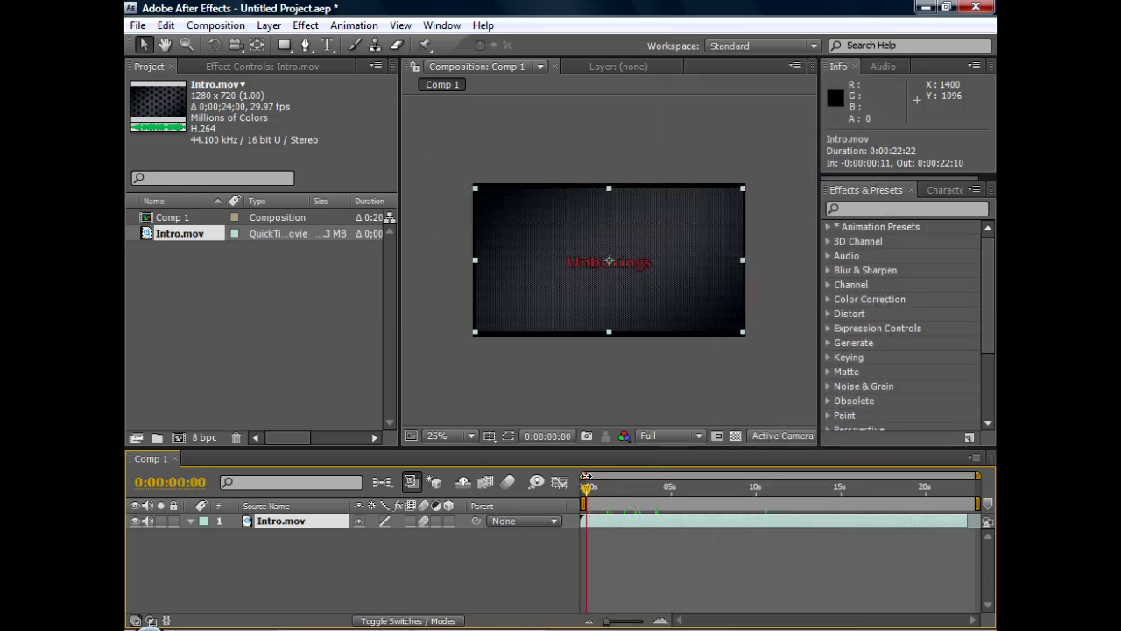
left_click_drag(586, 476, 517, 473)
left_click(974, 7)
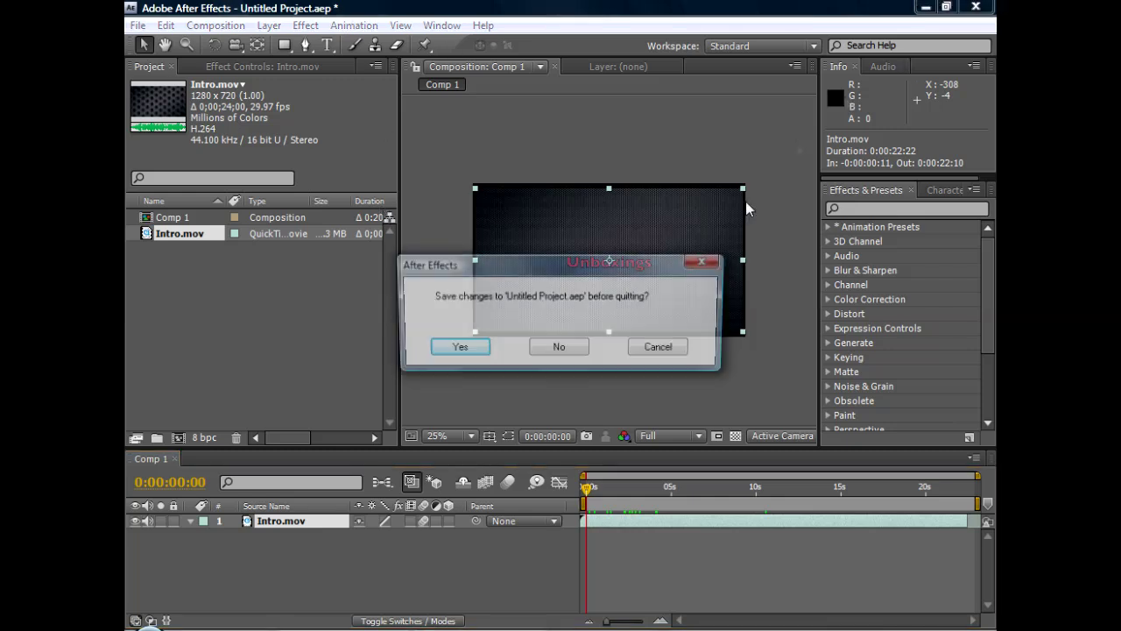
left_click(583, 354)
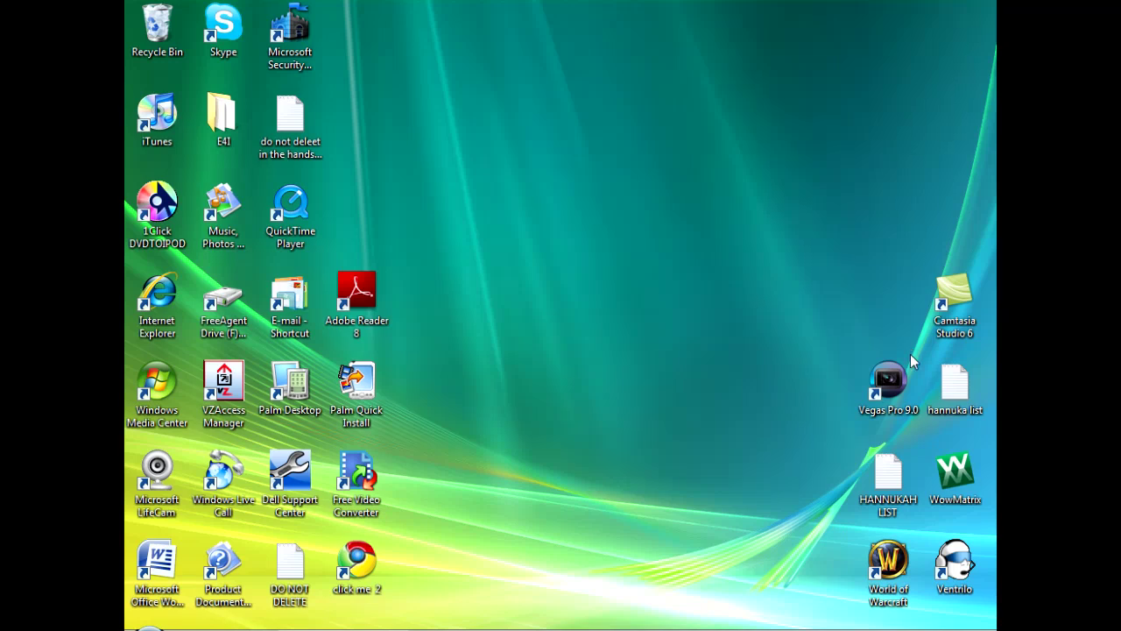
Launch Vegas Pro 9.0 from its desktop icon and bring up the screen recorder's tray options
double_click(898, 385)
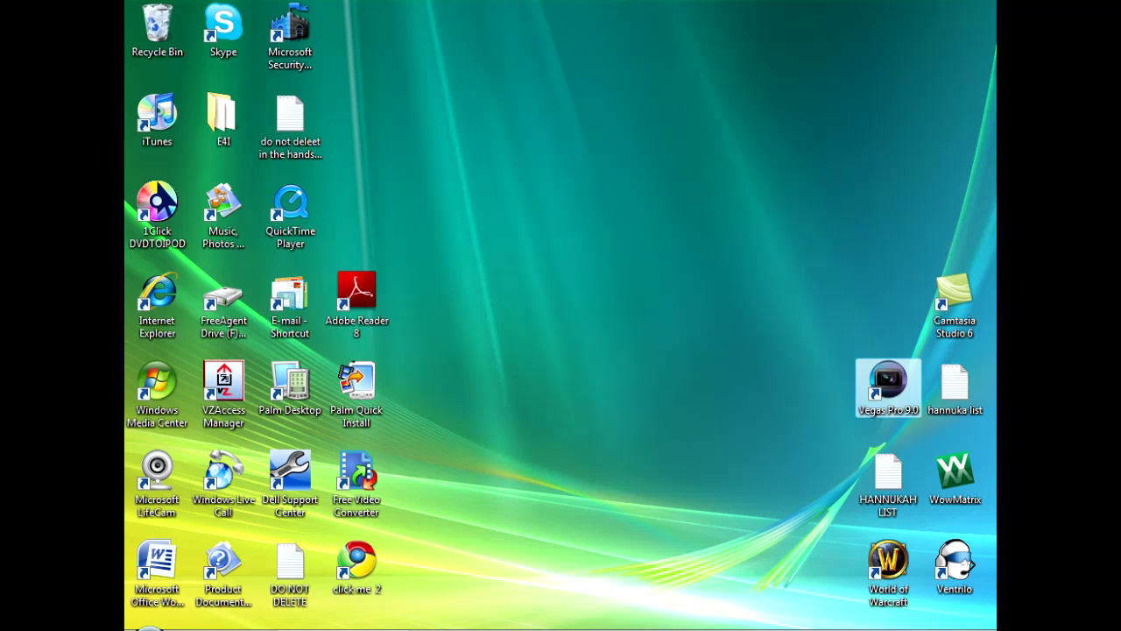
right_click(892, 626)
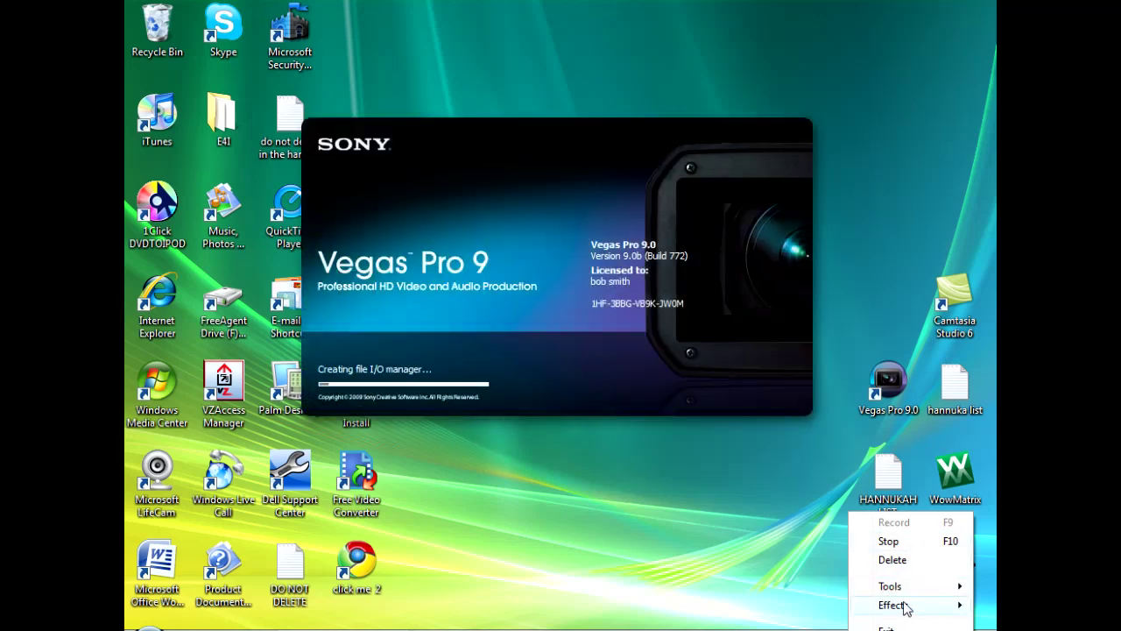
Dismiss the recorder's tray options and drag the Intro clip onto the Vegas timeline
mouse_move(904, 593)
left_click(701, 541)
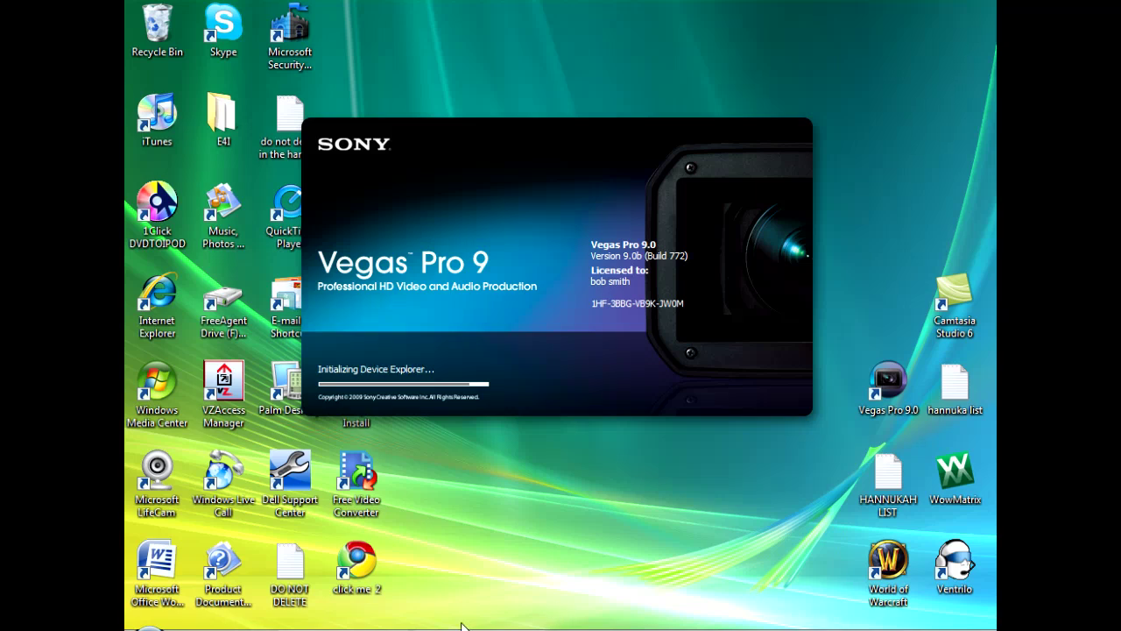
mouse_move(479, 629)
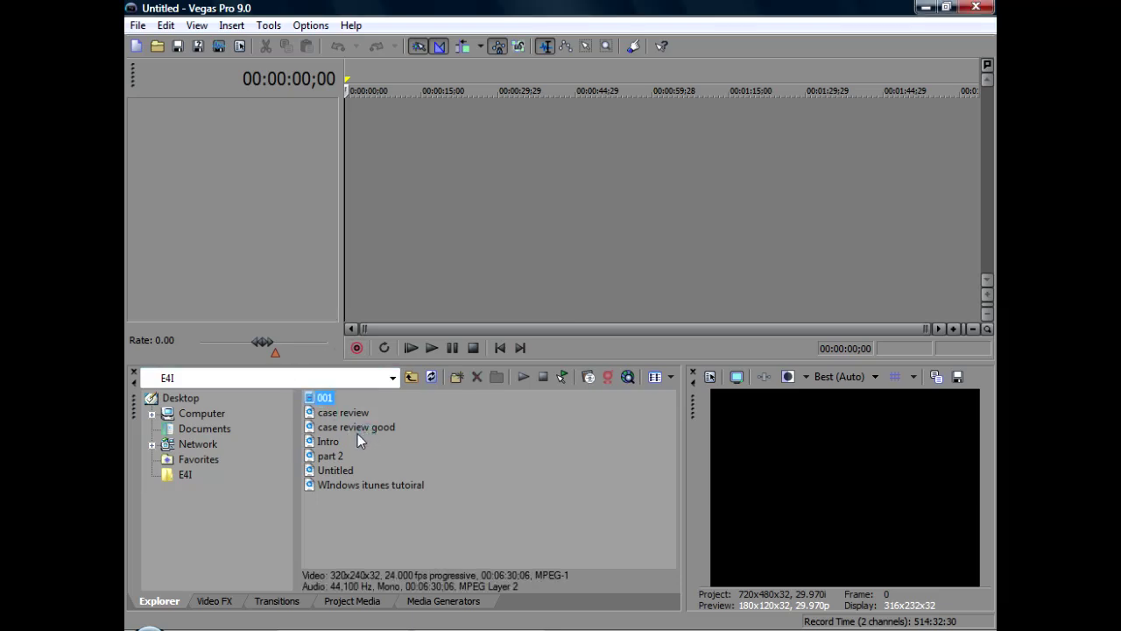
left_click_drag(340, 442, 278, 258)
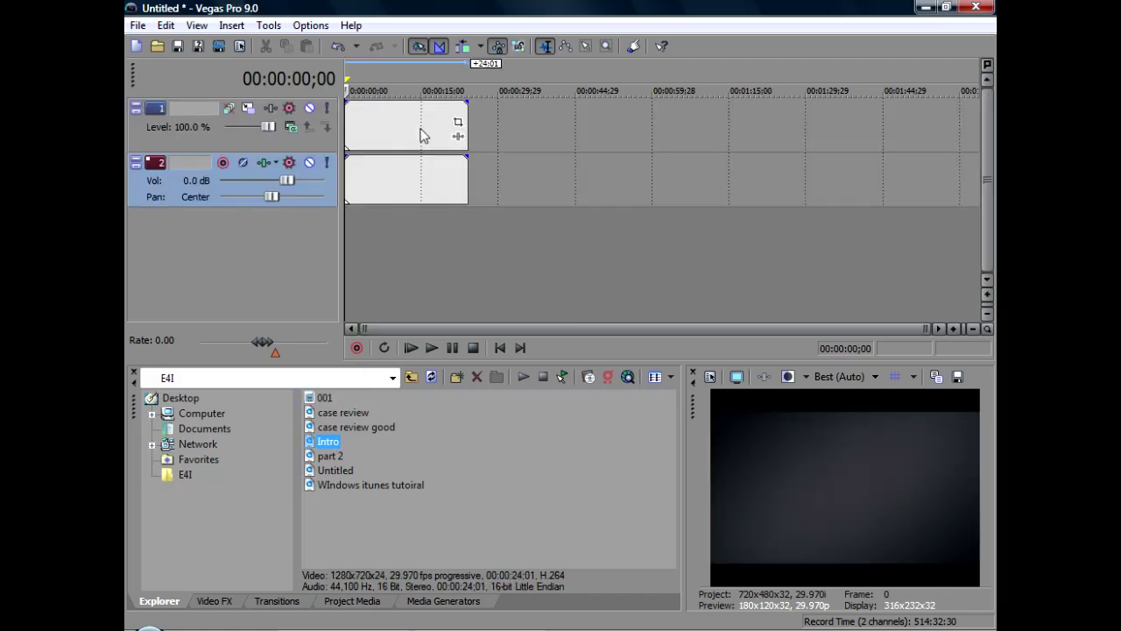
Play the Intro clip from the start, stop it, select the video event, and return the playhead to 0
left_click(346, 87)
key("space")
key("space")
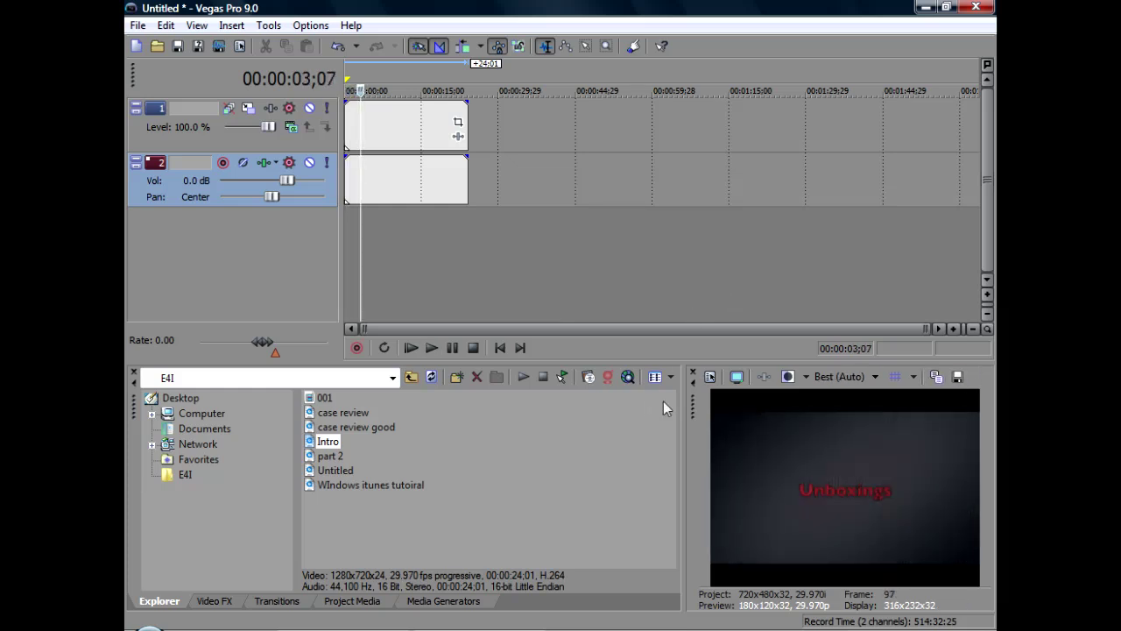
left_click(428, 349)
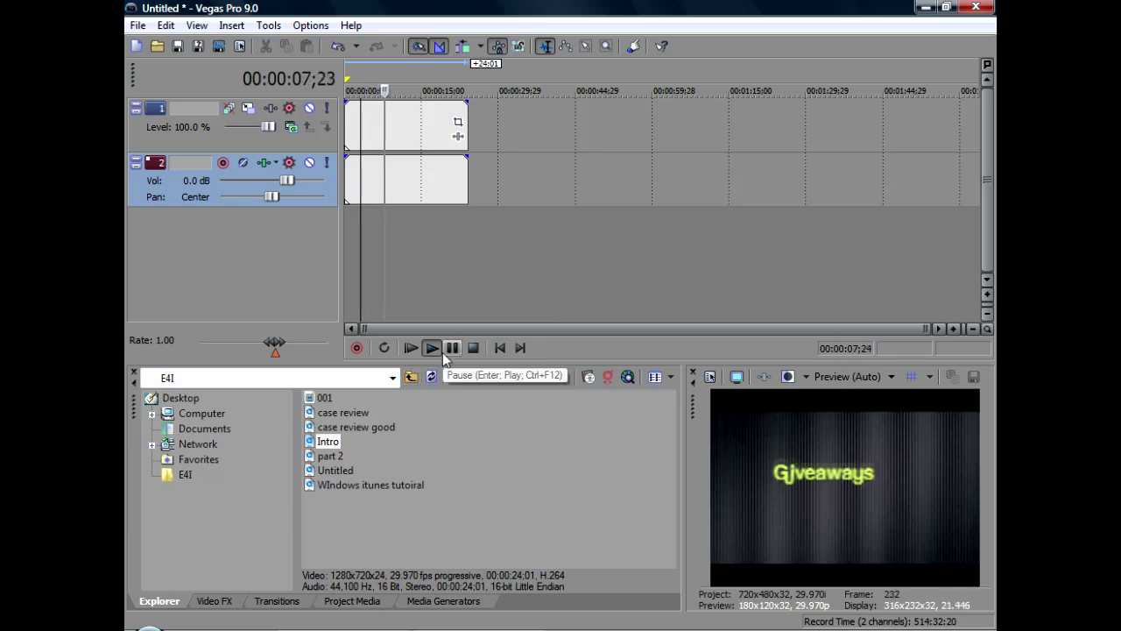
left_click(450, 348)
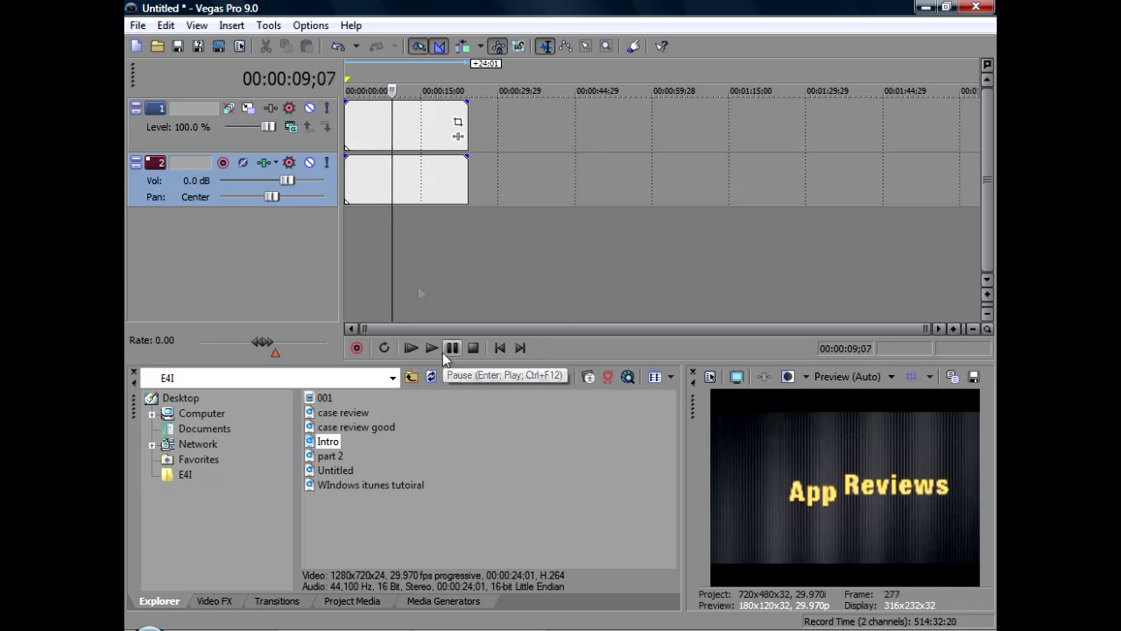
left_click(387, 116)
left_click_drag(391, 111, 333, 131)
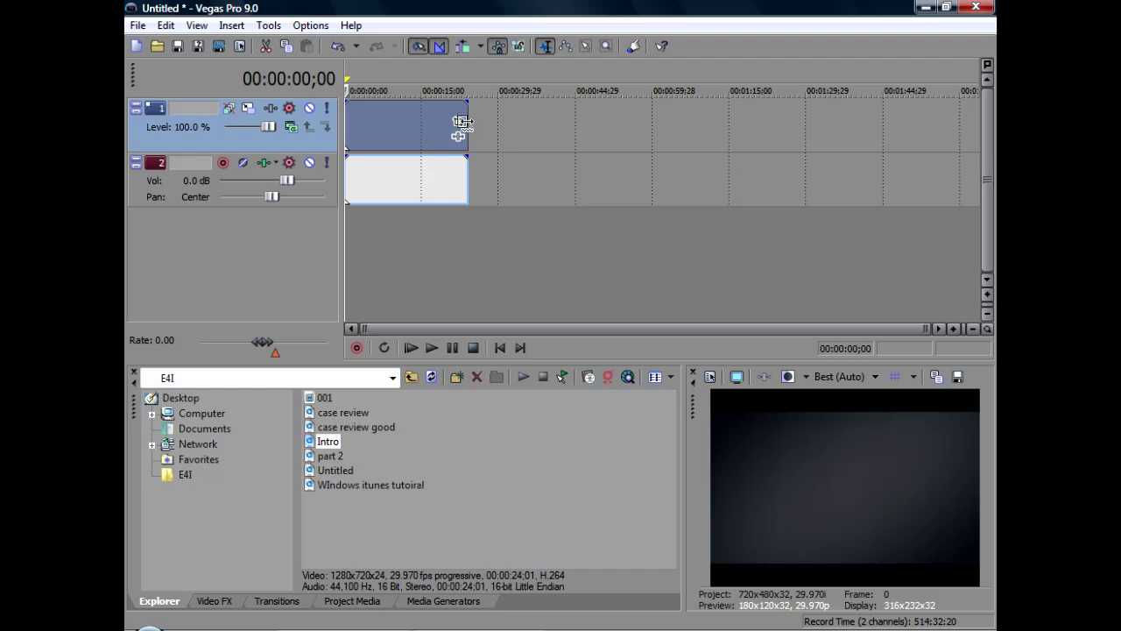
Shorten the Intro event and preview it, then stretch it to roughly 45 seconds
left_click_drag(464, 121, 419, 140)
left_click(432, 347)
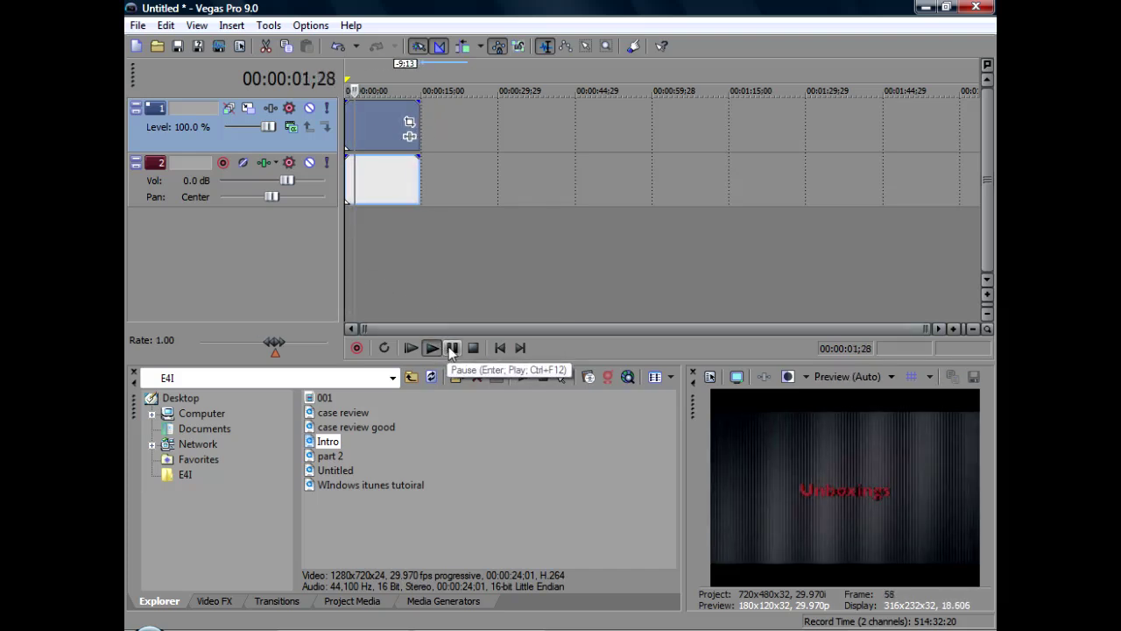
left_click(452, 347)
left_click_drag(419, 115, 663, 124)
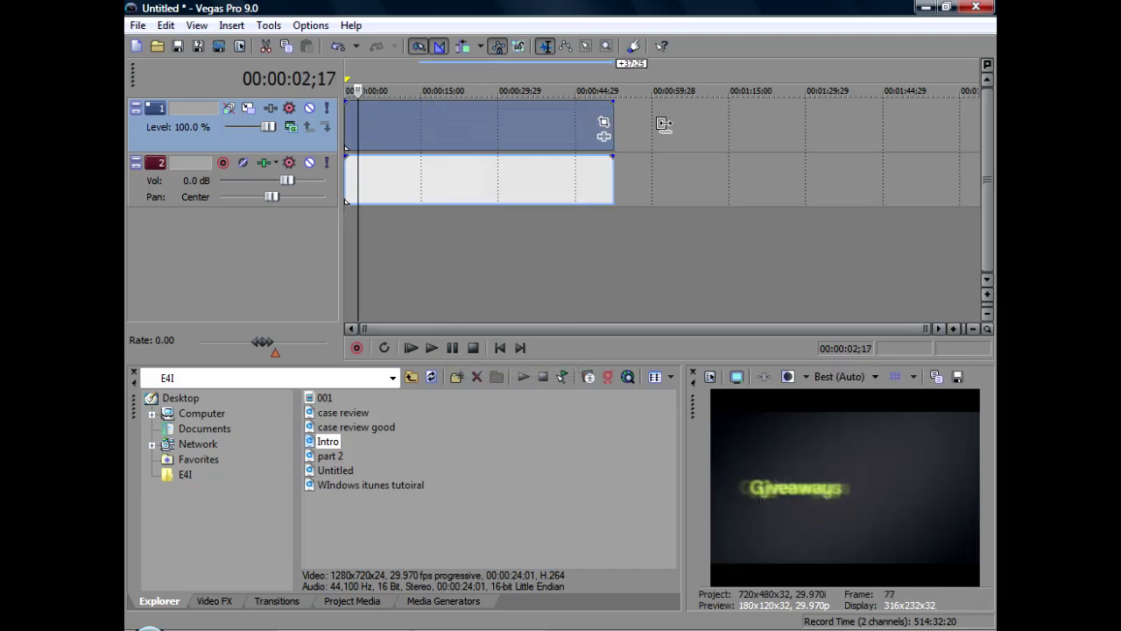